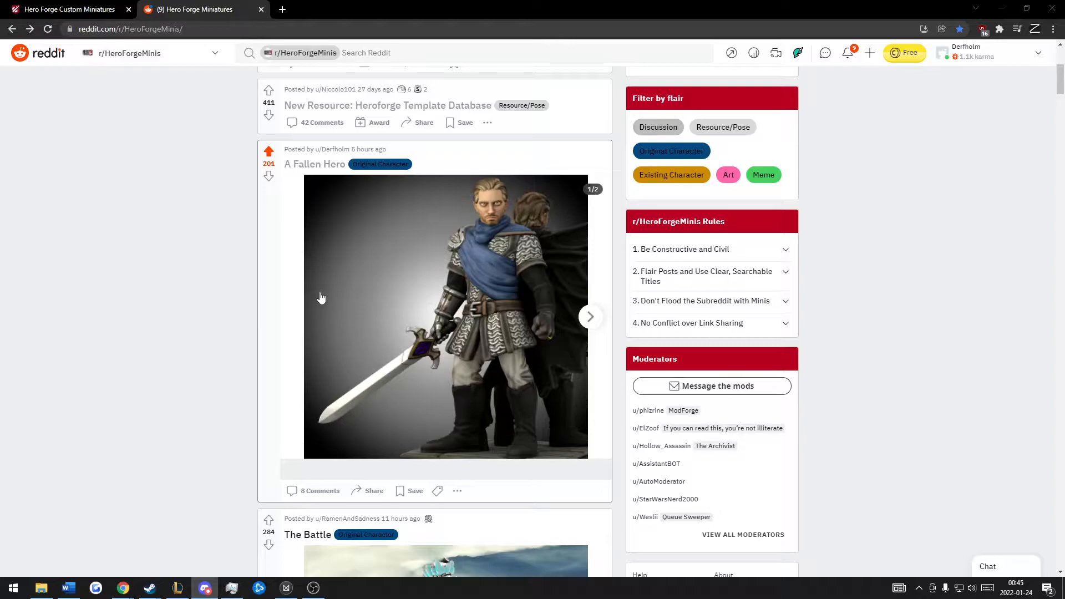
# Step: View the second image of the "A Fallen Hero" Reddit post and return to the Hero Forge figure
pyautogui.click(389, 308)
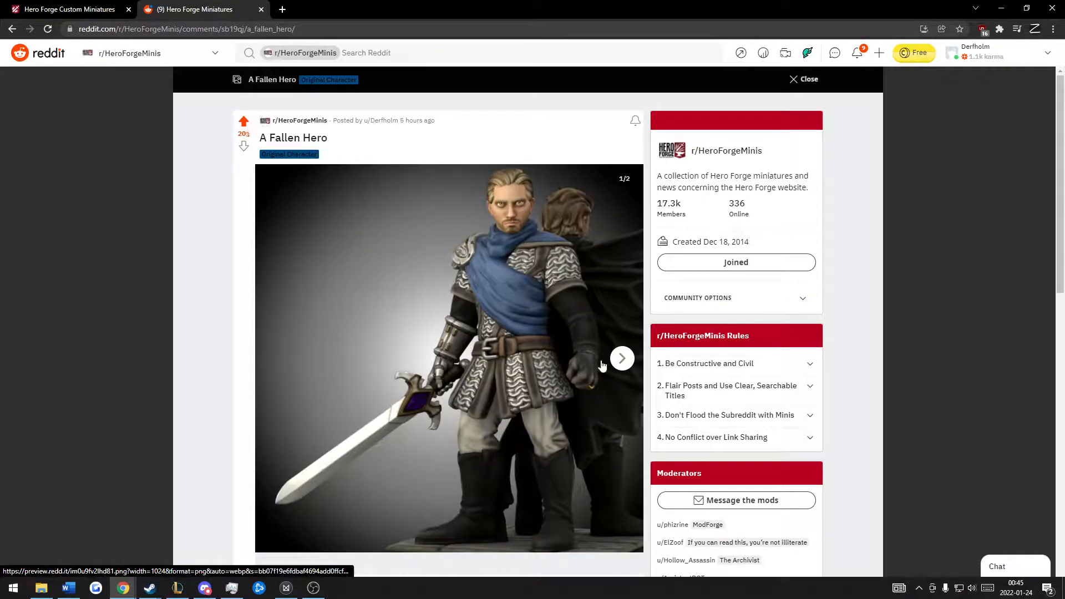
pyautogui.click(622, 359)
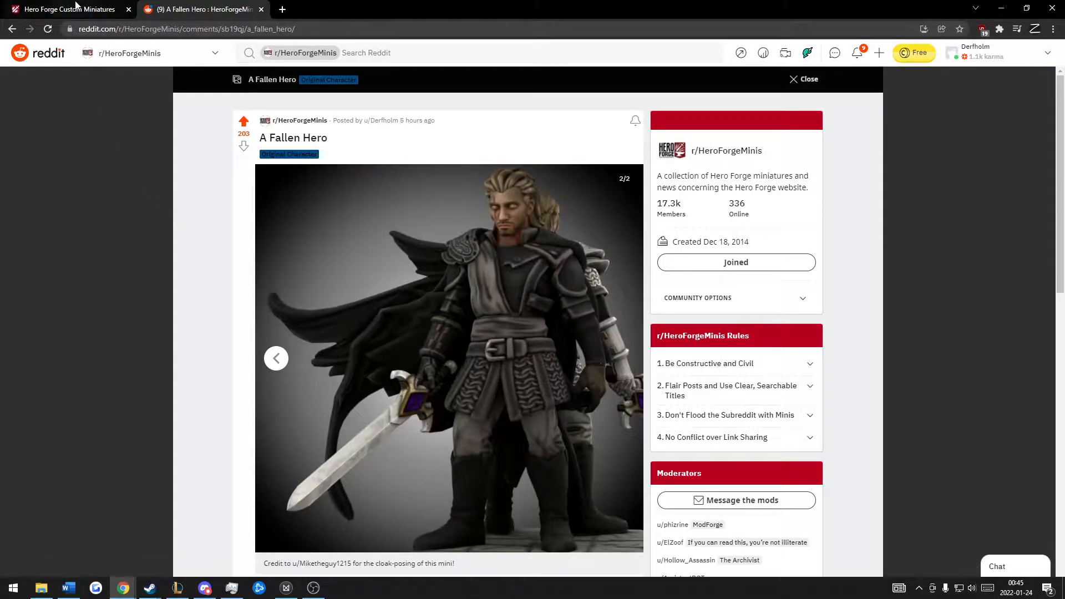
pyautogui.click(76, 7)
pyautogui.moveTo(455, 314); pyautogui.dragTo(447, 312)
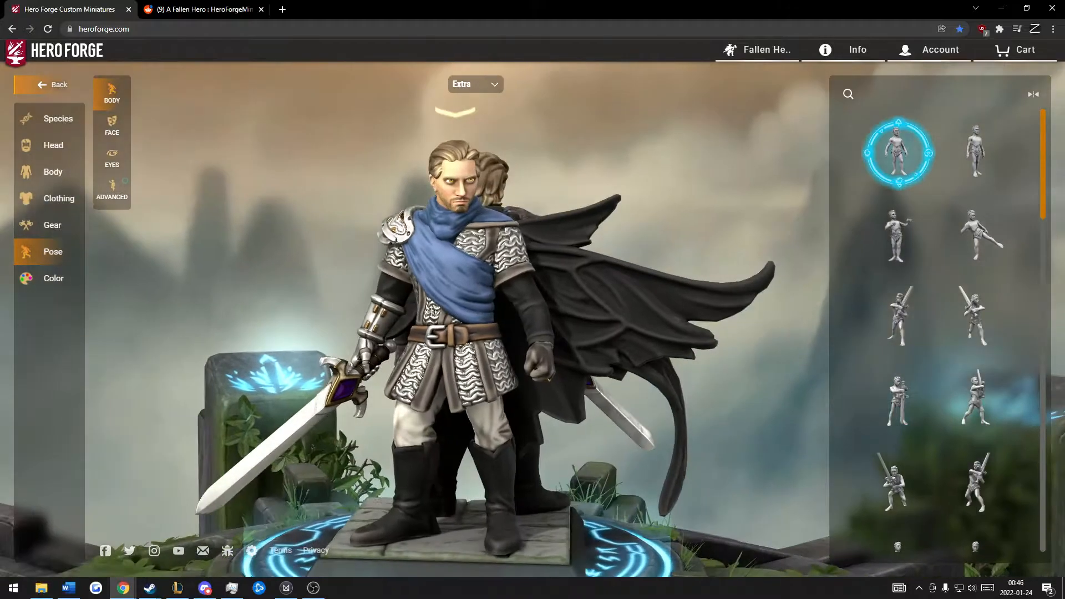
# Step: Switch from the Extra to the Main figure and show its custom paint mixes in the color settings
pyautogui.click(54, 279)
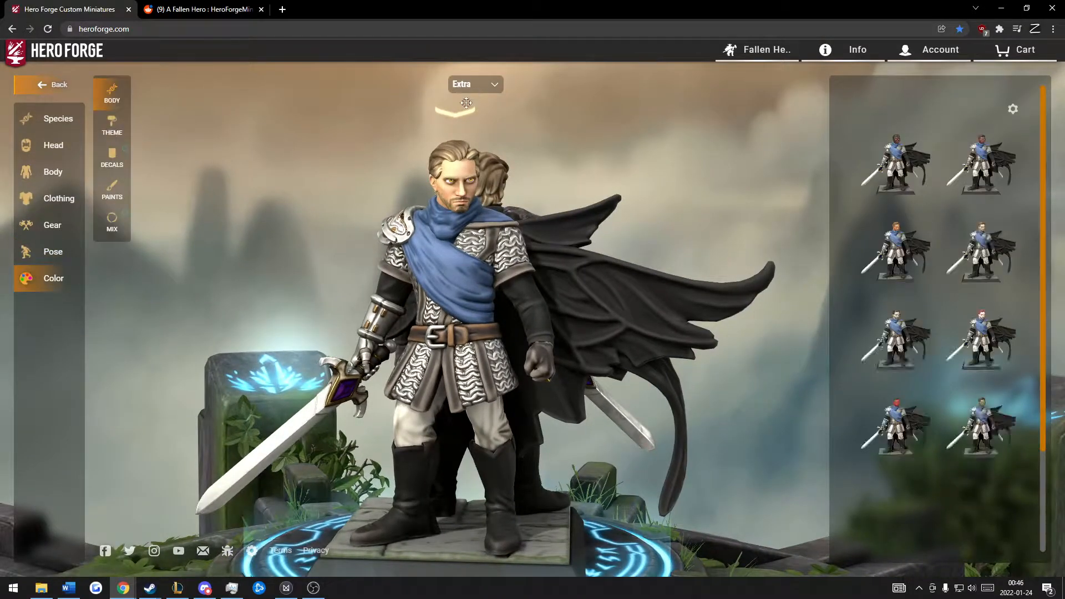
pyautogui.click(464, 100)
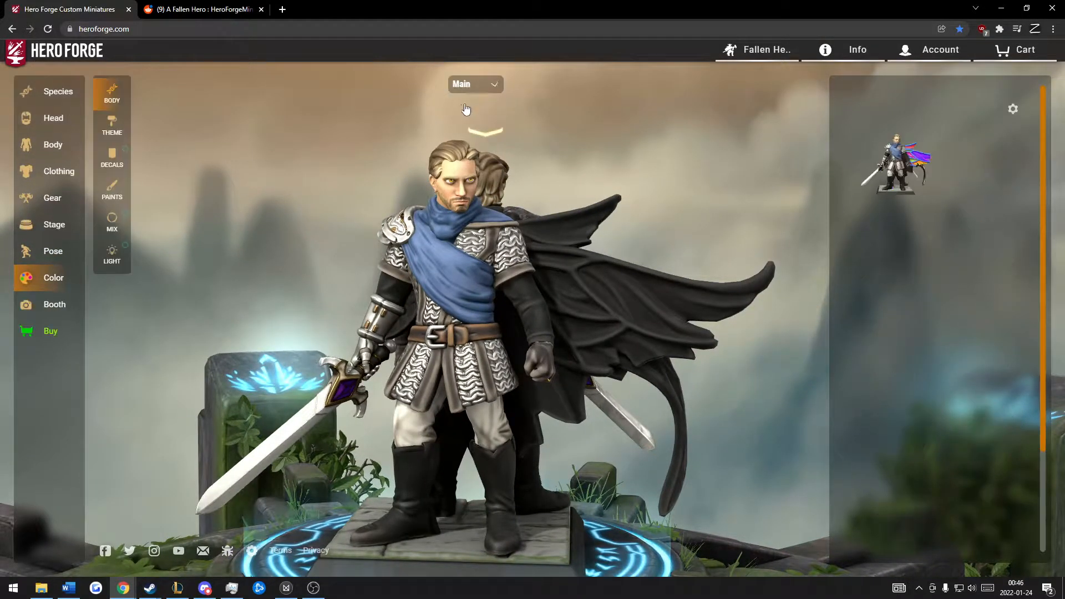
pyautogui.moveTo(454, 192); pyautogui.dragTo(479, 191)
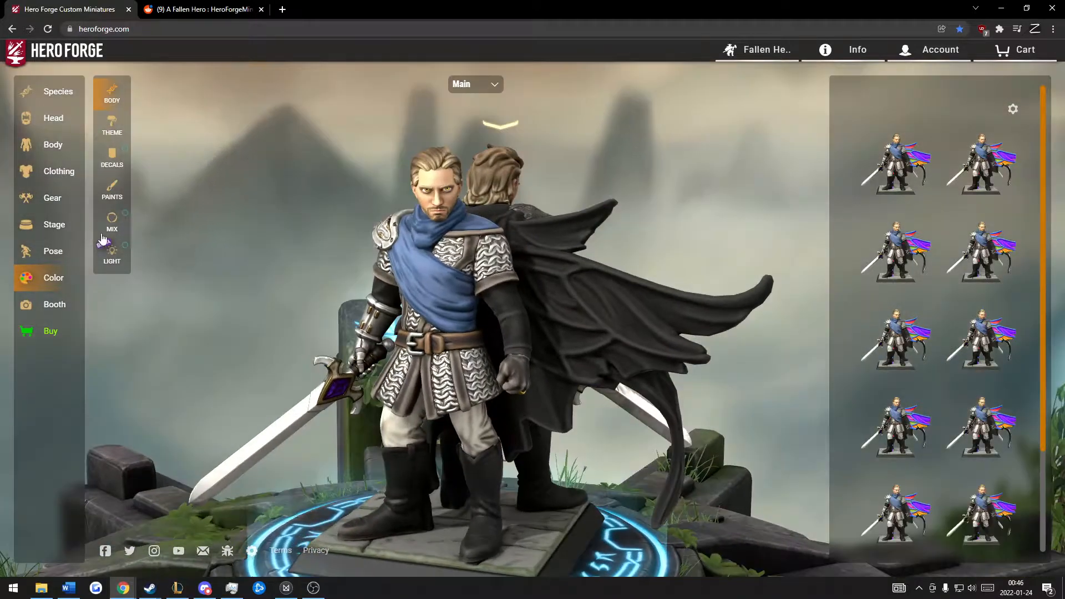
pyautogui.click(113, 222)
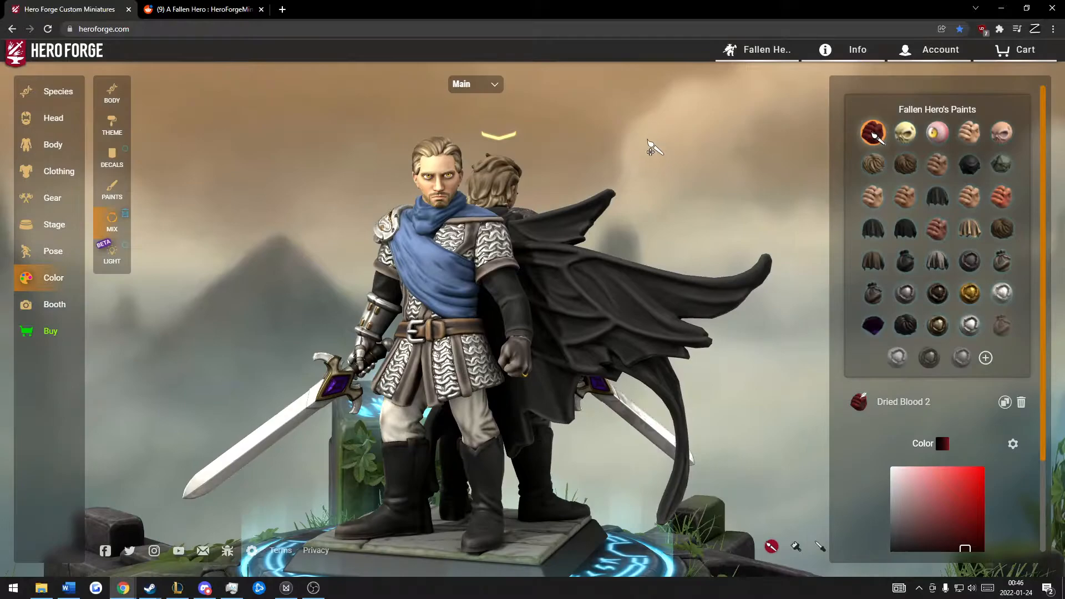
pyautogui.moveTo(649, 138); pyautogui.dragTo(639, 157)
pyautogui.click(54, 250)
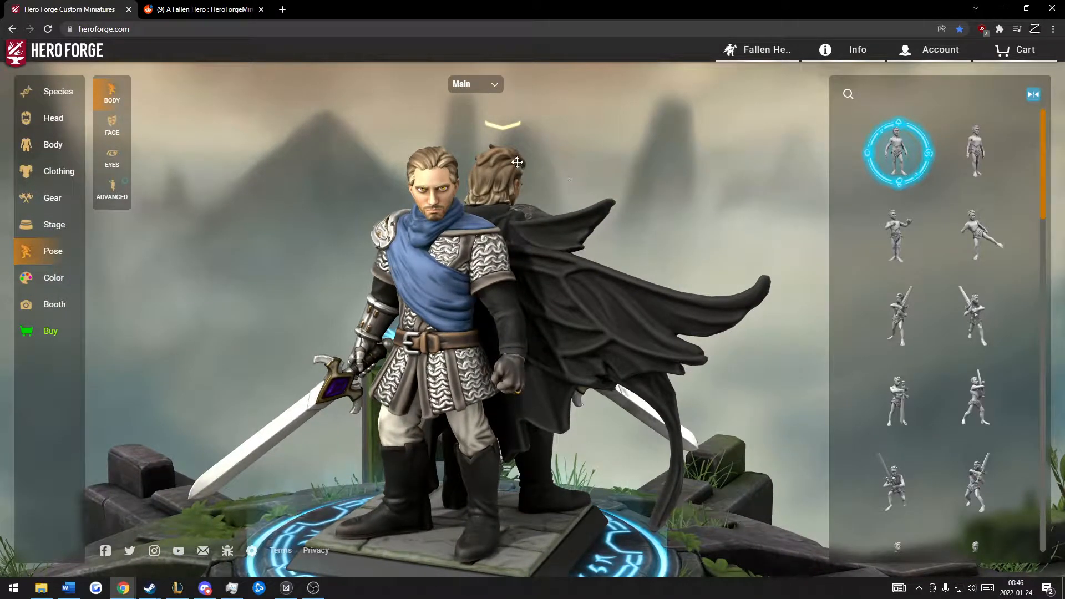
pyautogui.moveTo(549, 177); pyautogui.dragTo(81, 291)
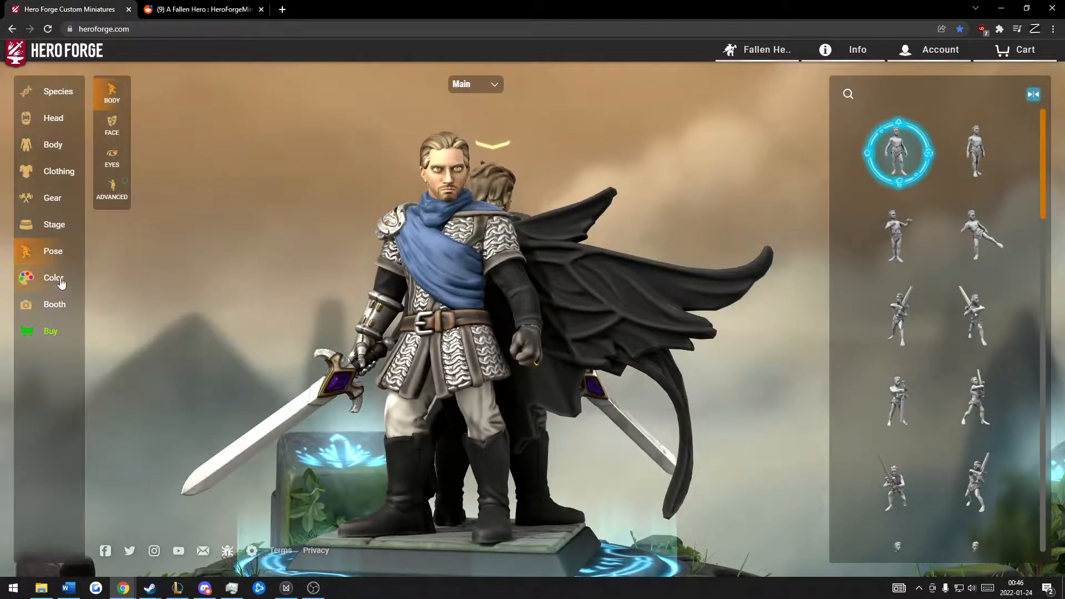
pyautogui.click(61, 282)
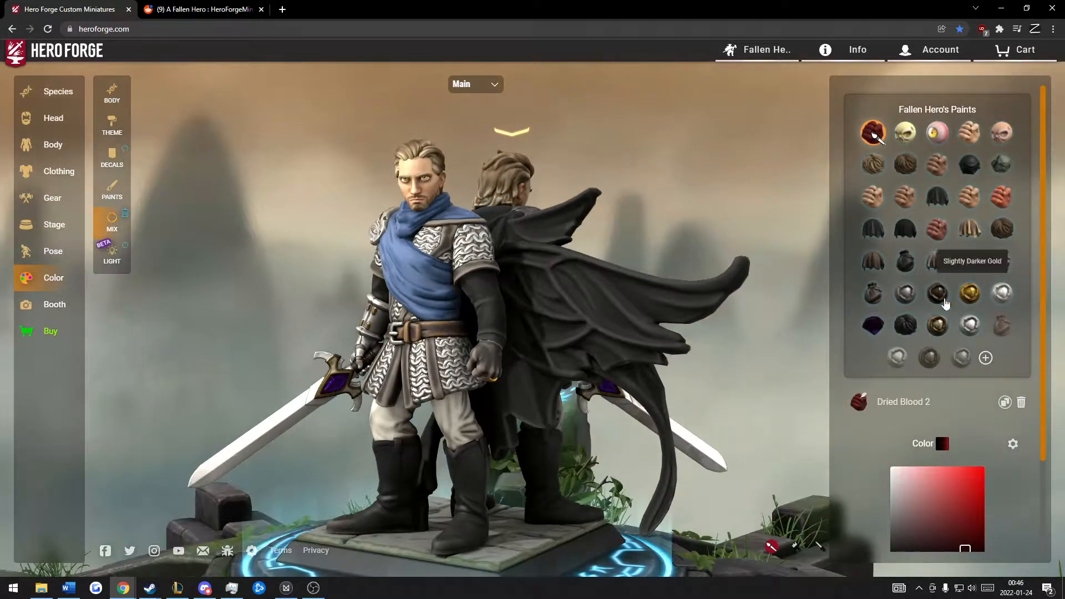
pyautogui.moveTo(642, 184)
pyautogui.mouseDown()
pyautogui.moveTo(801, 221)
pyautogui.moveTo(621, 171)
pyautogui.moveTo(599, 217)
pyautogui.mouseUp()
pyautogui.scroll(3, 233, 287)
pyautogui.click(107, 187)
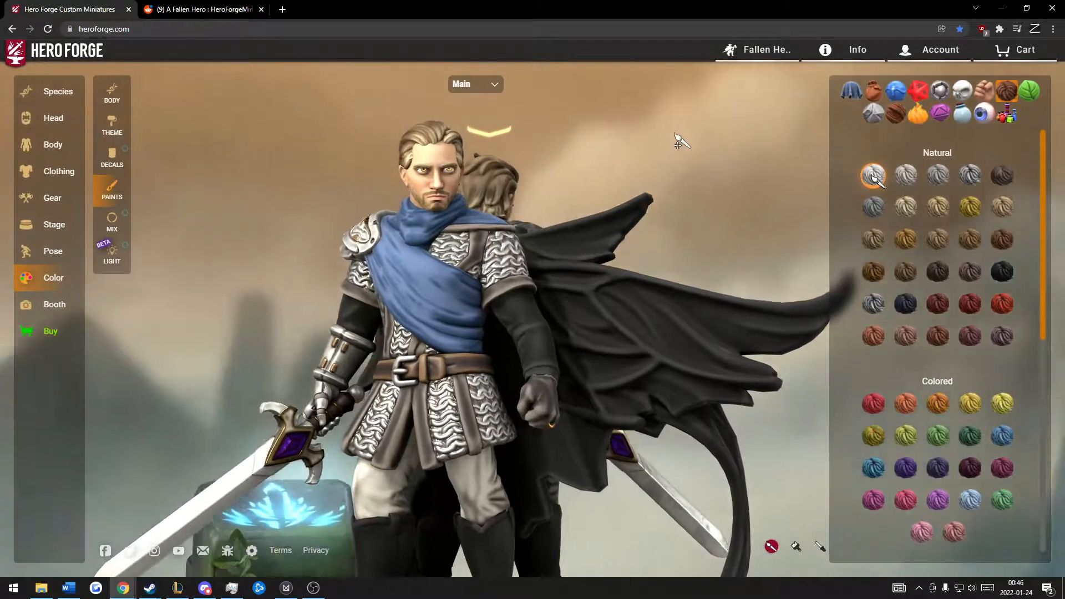
pyautogui.moveTo(678, 140); pyautogui.dragTo(477, 333)
pyautogui.moveTo(186, 214); pyautogui.dragTo(298, 244)
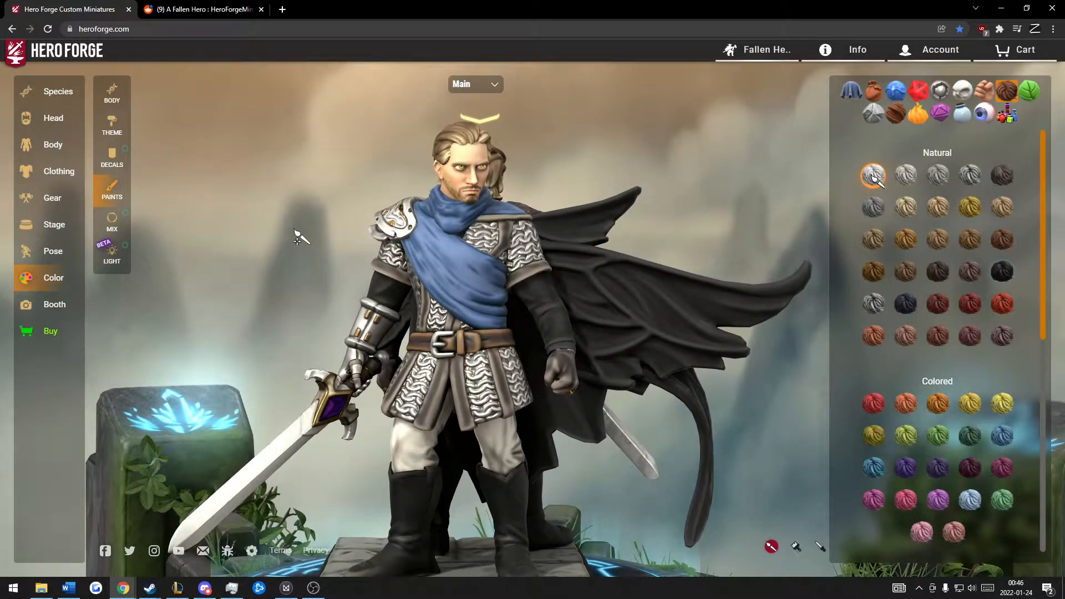
pyautogui.moveTo(686, 148); pyautogui.dragTo(607, 166)
pyautogui.click(112, 222)
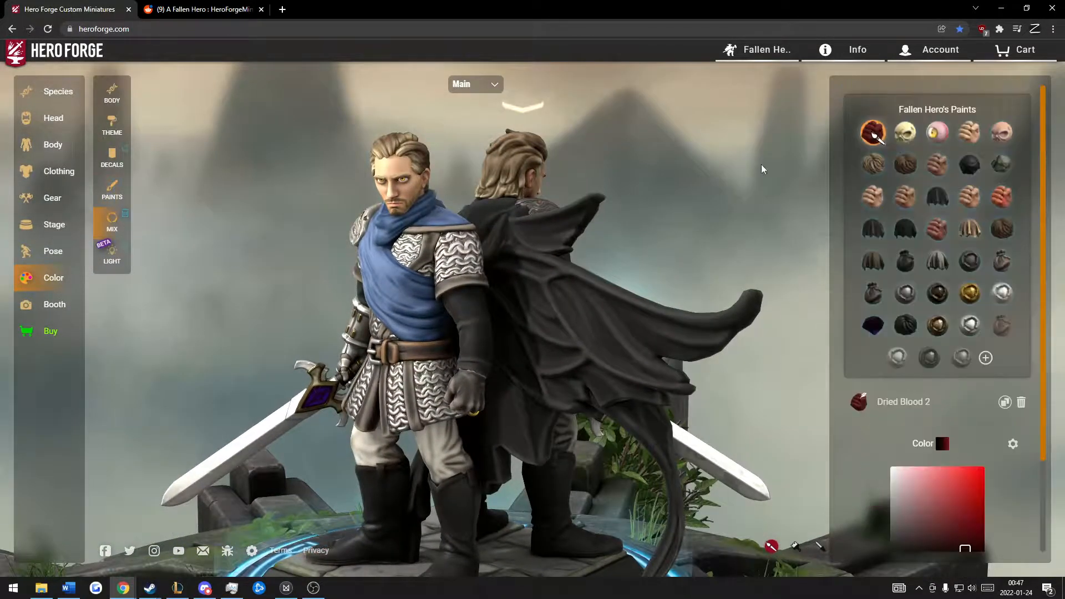
# Step: Browse the fabric, leather and metal paint swatches, including the custom paints in My Library
pyautogui.click(116, 191)
pyautogui.scroll(-10, 956, 351)
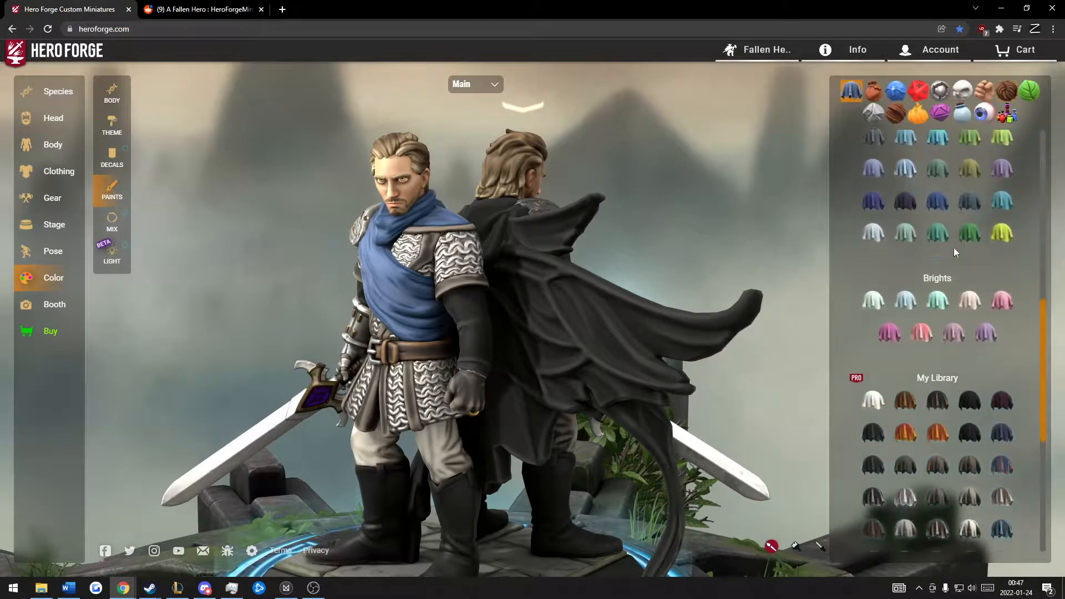
pyautogui.scroll(-3, 821, 169)
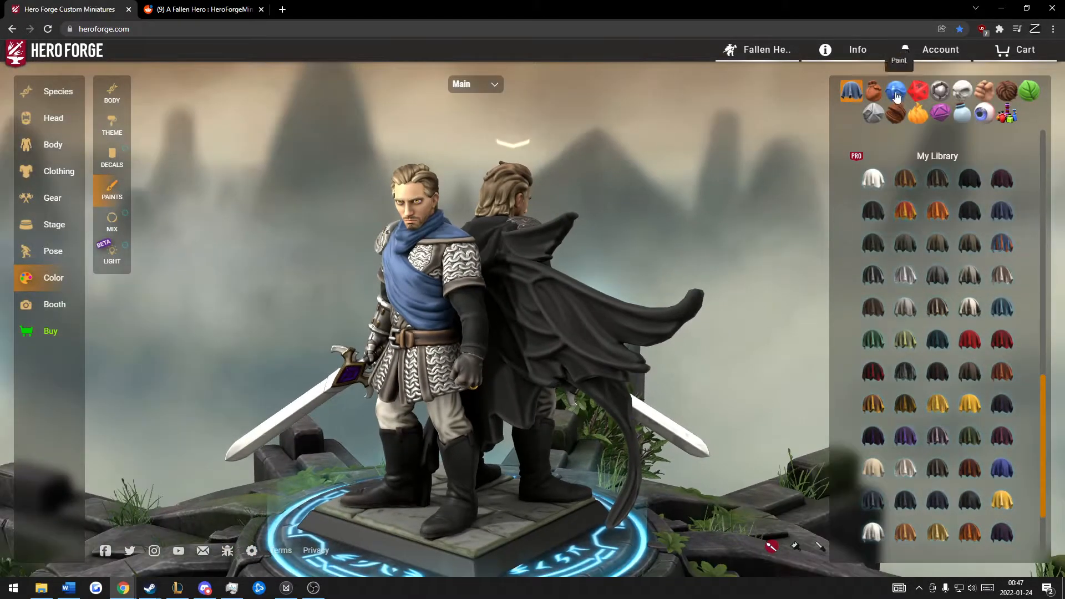
pyautogui.click(873, 91)
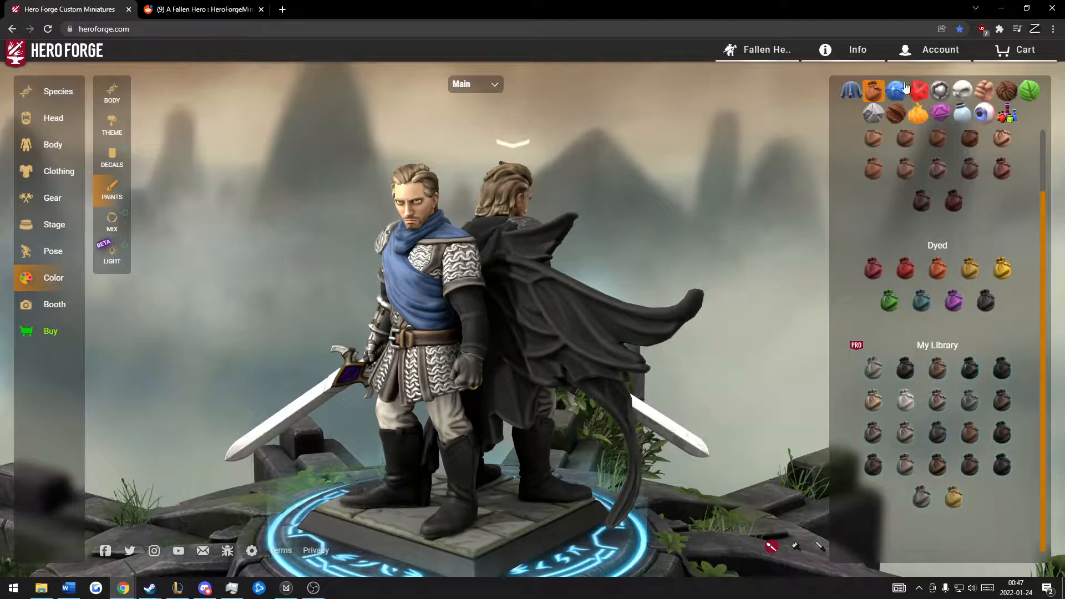
pyautogui.click(915, 89)
pyautogui.click(940, 92)
pyautogui.scroll(2, 874, 173)
pyautogui.scroll(-6, 943, 254)
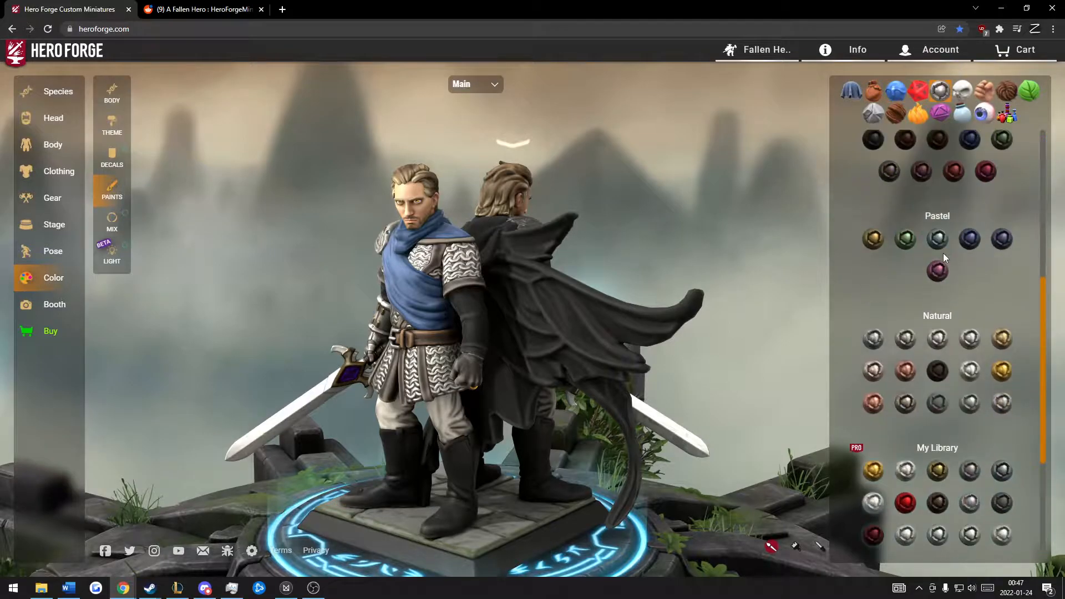
pyautogui.scroll(-3, 943, 253)
pyautogui.click(852, 91)
pyautogui.moveTo(636, 154); pyautogui.dragTo(665, 156)
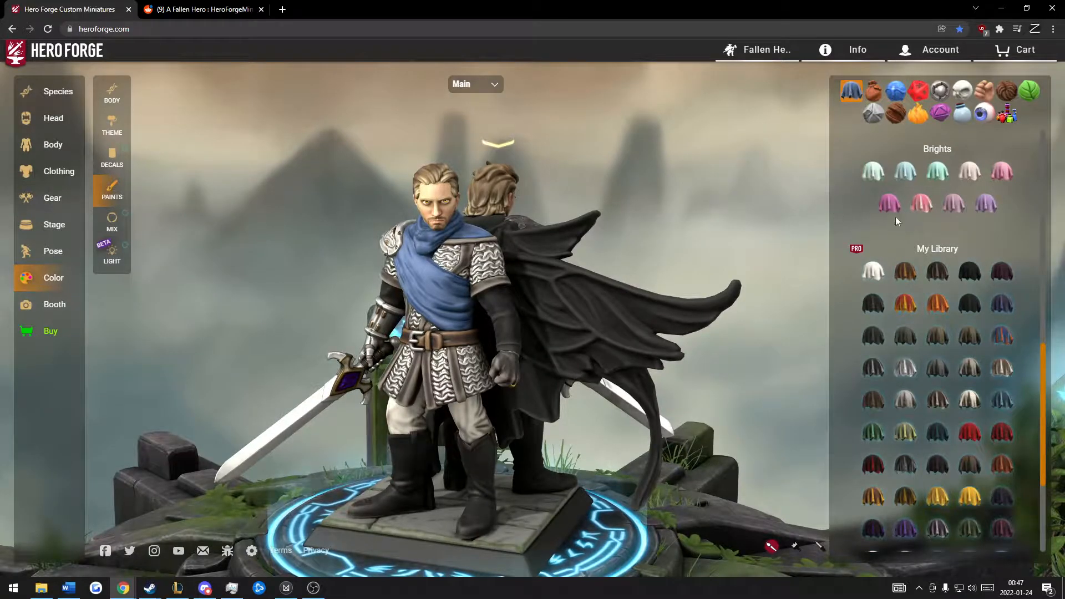
pyautogui.scroll(-3, 910, 225)
pyautogui.scroll(-5, 822, 240)
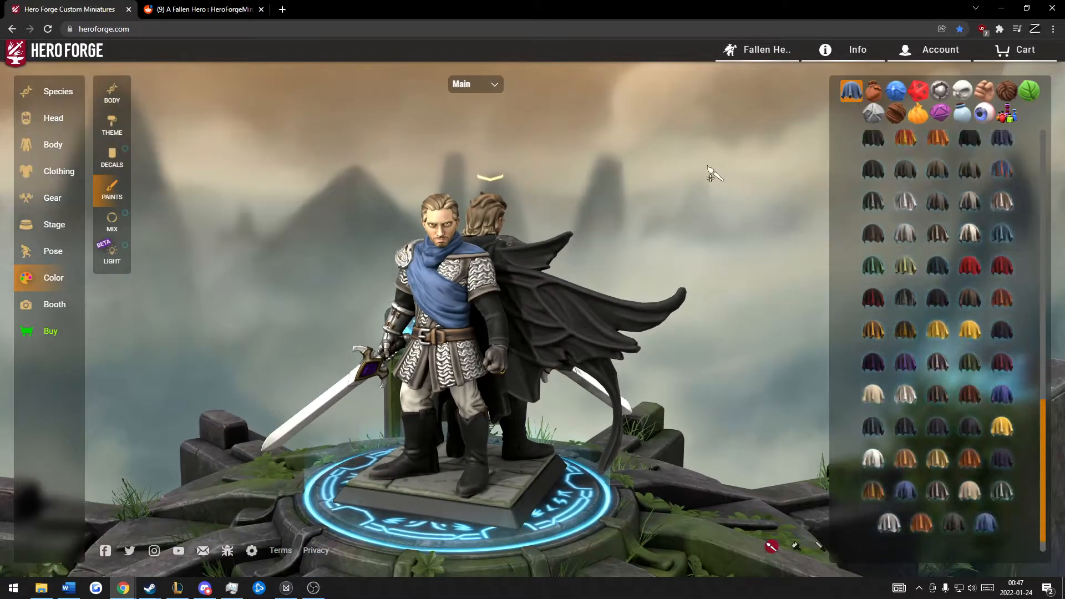
# Step: Try painting the tattered cape with the black fabric paint from My Library
pyautogui.scroll(5, 699, 169)
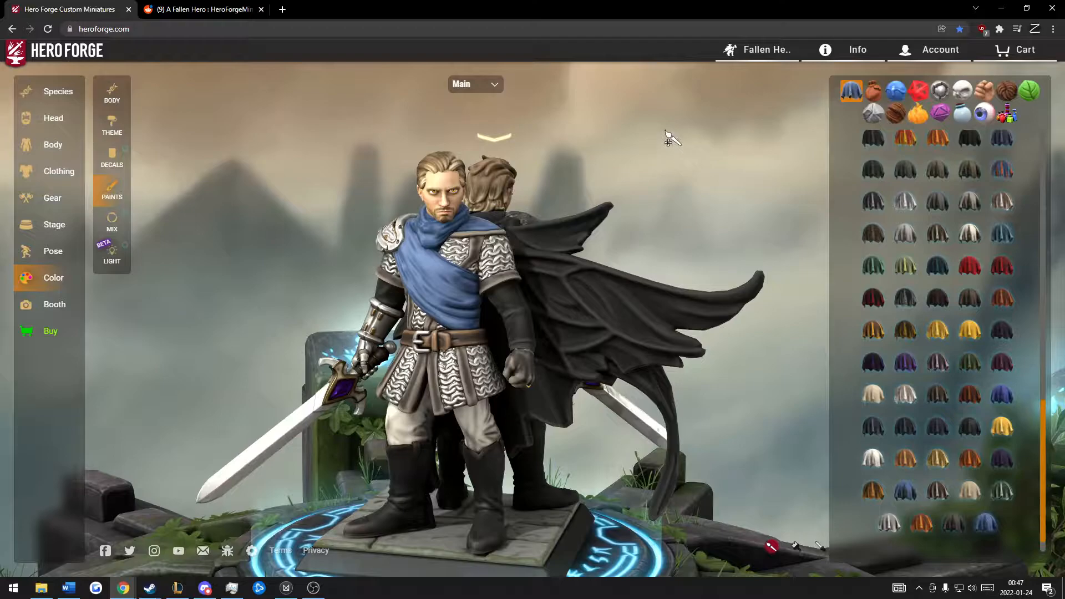
pyautogui.moveTo(681, 161); pyautogui.dragTo(244, 161)
pyautogui.moveTo(594, 179); pyautogui.dragTo(921, 161)
pyautogui.moveTo(660, 245); pyautogui.dragTo(703, 205)
pyautogui.scroll(3, 925, 188)
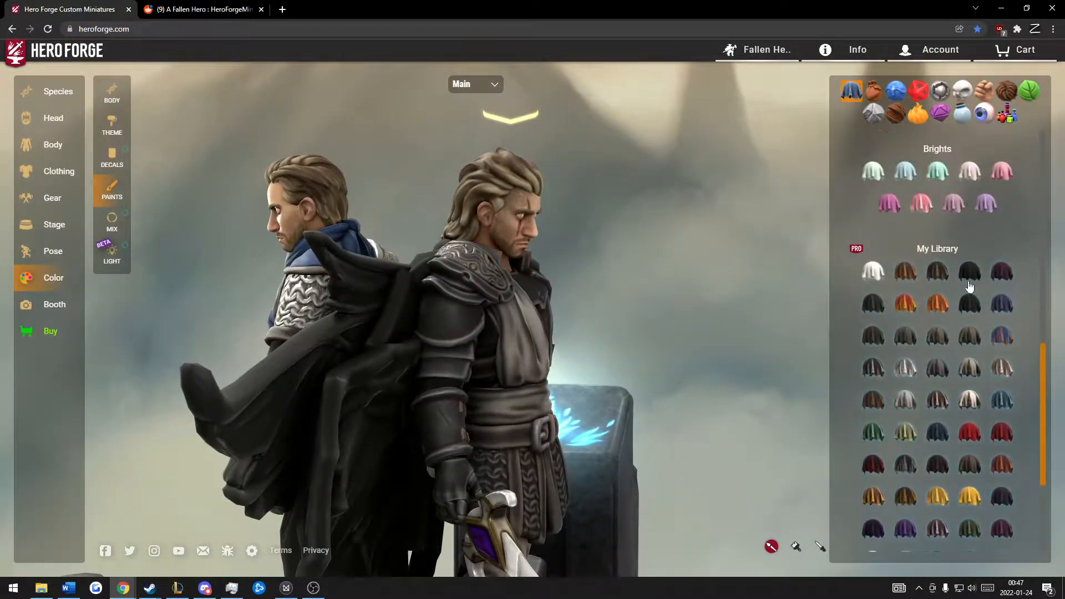
pyautogui.click(971, 305)
pyautogui.scroll(-3, 670, 148)
pyautogui.moveTo(669, 147); pyautogui.dragTo(432, 150)
pyautogui.click(242, 318)
pyautogui.moveTo(244, 318); pyautogui.dragTo(694, 292)
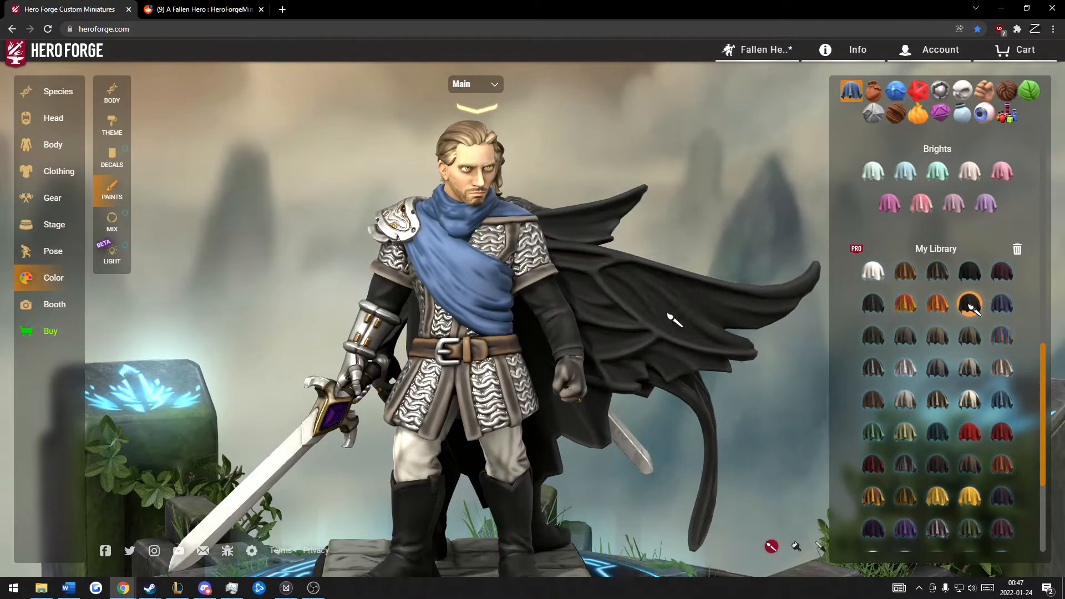
pyautogui.moveTo(622, 322); pyautogui.dragTo(743, 177)
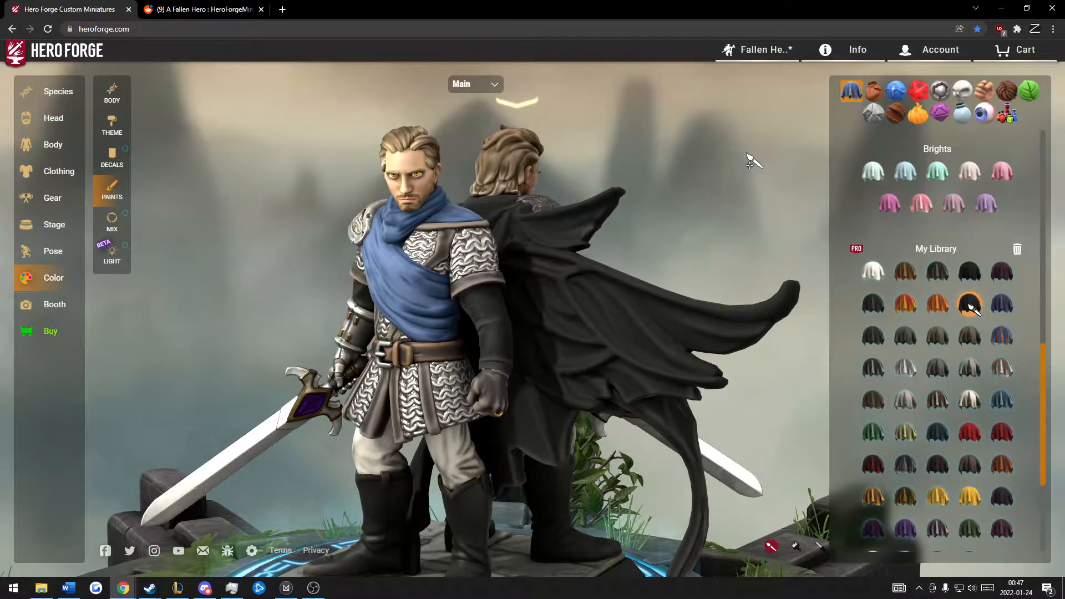
# Step: Select the Black Gambeson paint in the figure's paint mixes and reveal its separate low, mid and high colors
pyautogui.scroll(2, 743, 162)
pyautogui.click(112, 219)
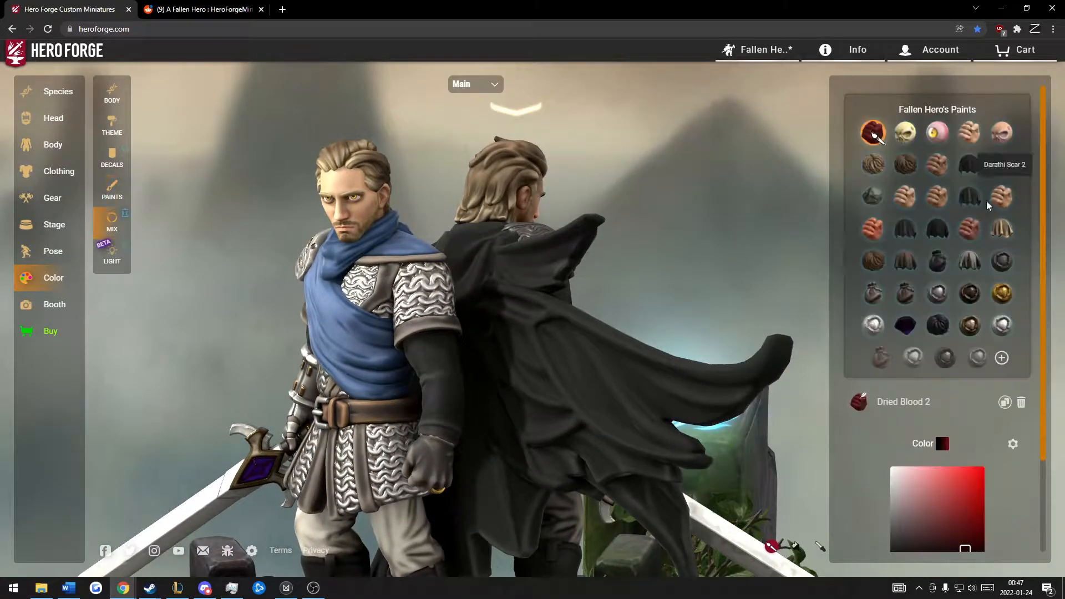
pyautogui.click(969, 198)
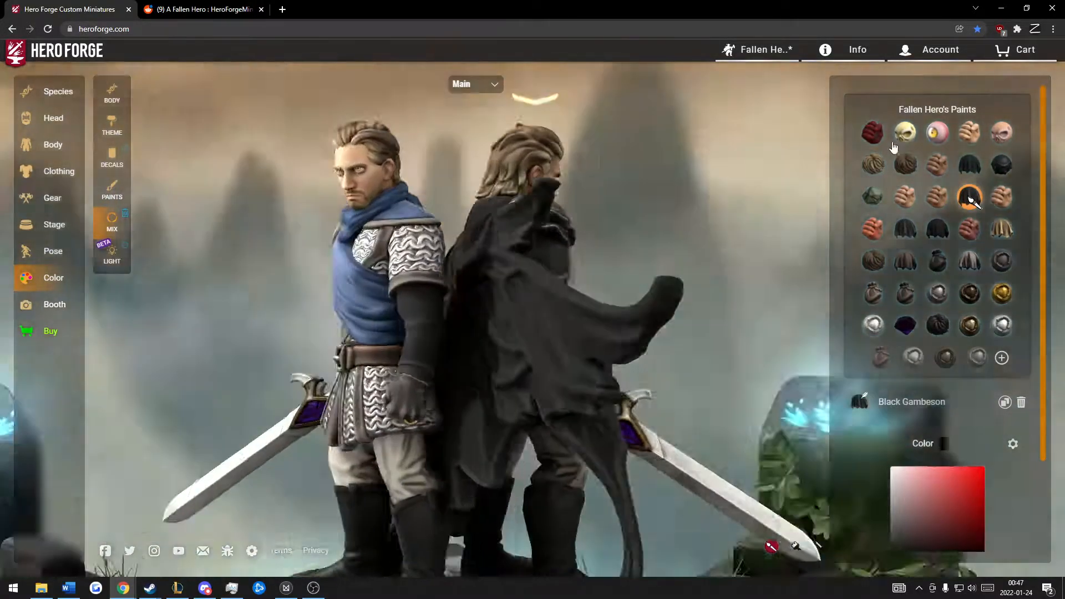
pyautogui.scroll(-2, 1019, 347)
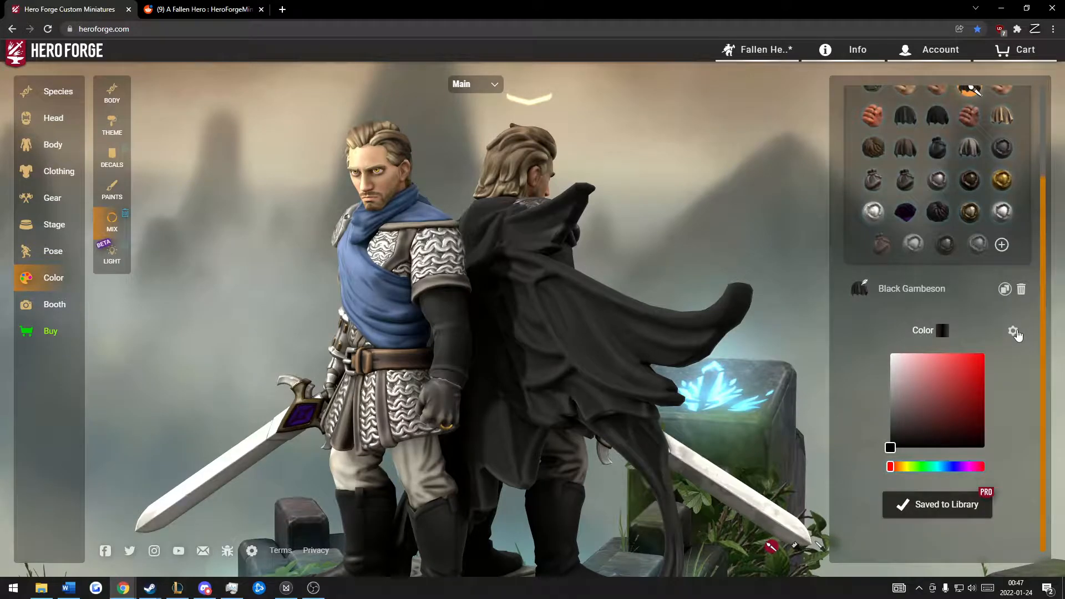
pyautogui.click(1013, 331)
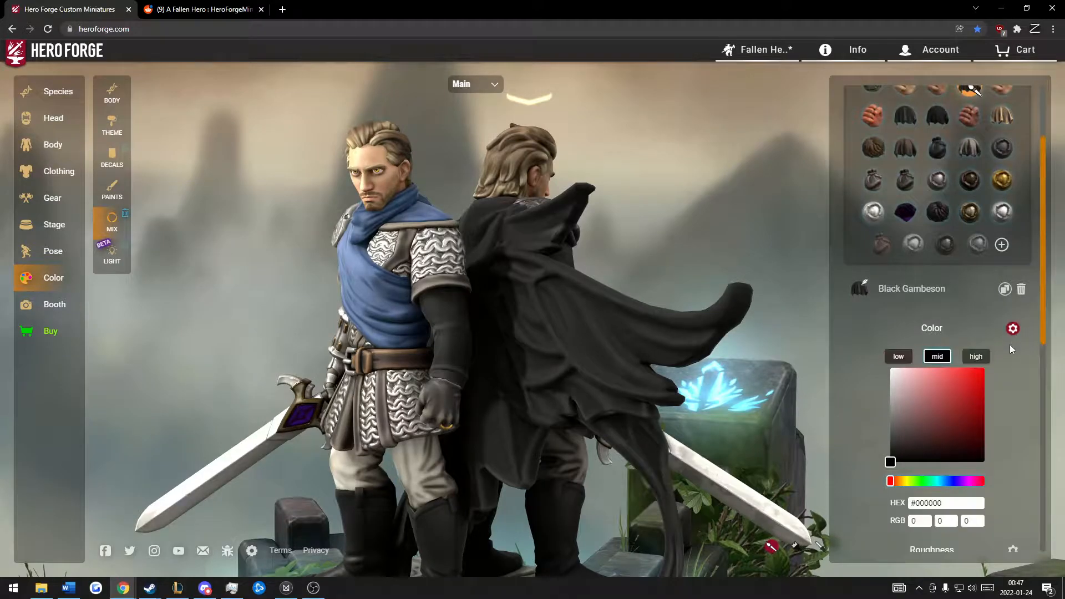
pyautogui.scroll(-2, 1010, 345)
# Step: Undo the black repaint of the cape
pyautogui.moveTo(738, 207)
pyautogui.mouseDown()
pyautogui.moveTo(719, 192)
pyautogui.moveTo(728, 181)
pyautogui.moveTo(707, 172)
pyautogui.moveTo(725, 173)
pyautogui.mouseUp()
pyautogui.hotkey('ctrl', 'z')
pyautogui.hotkey('ctrl', 'z')
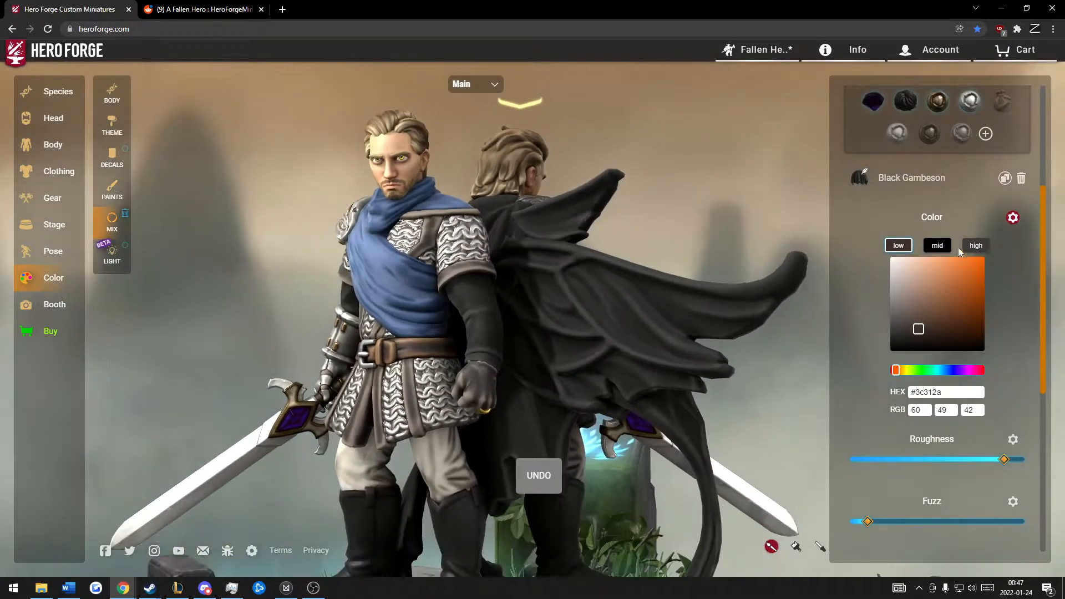
# Step: Set the Black Gambeson paint's high color to #3c3b38 and lower its roughness slightly
pyautogui.click(937, 246)
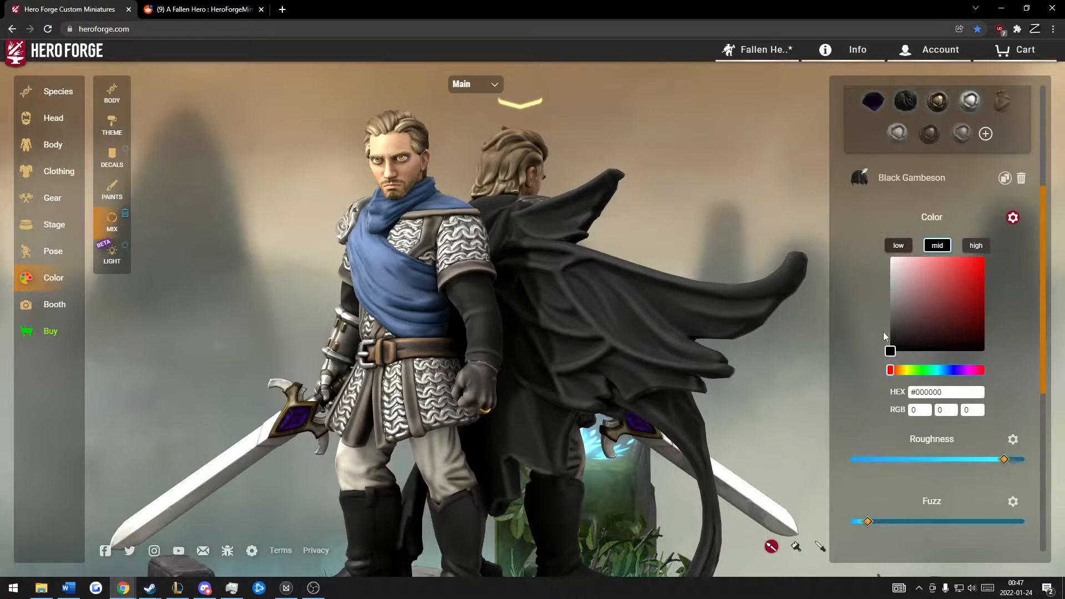
pyautogui.moveTo(772, 226); pyautogui.dragTo(777, 228)
pyautogui.click(975, 246)
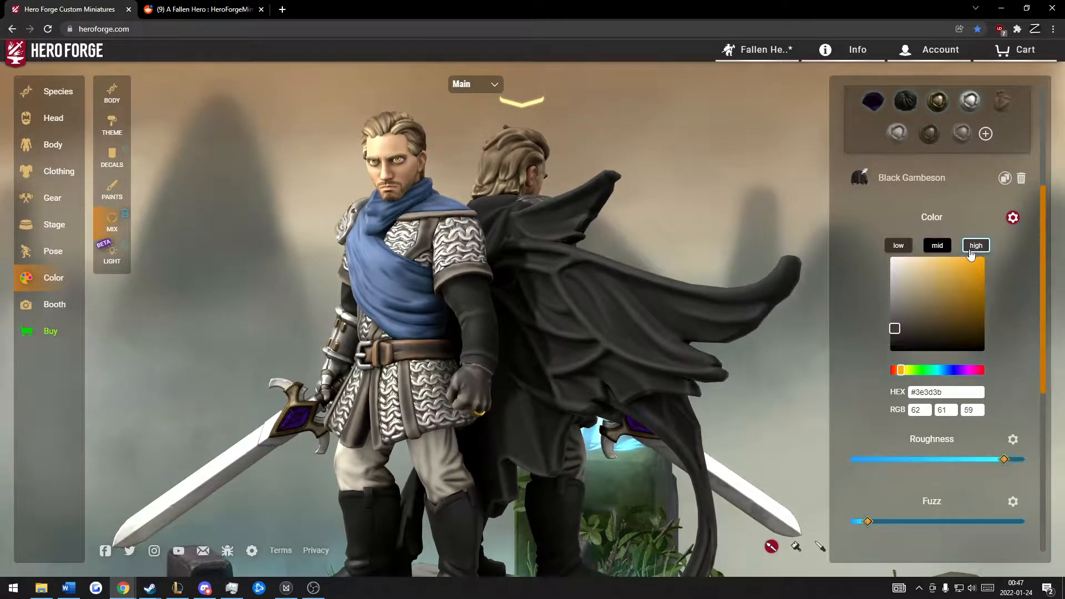
pyautogui.scroll(3, 722, 201)
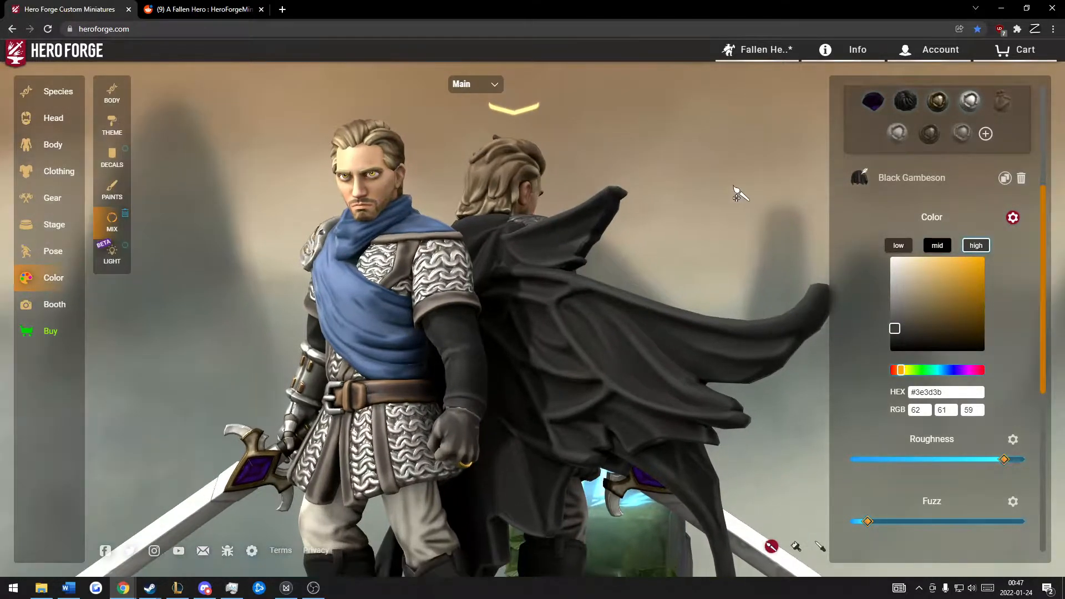
pyautogui.moveTo(915, 309)
pyautogui.mouseDown()
pyautogui.moveTo(931, 310)
pyautogui.moveTo(930, 300)
pyautogui.moveTo(958, 319)
pyautogui.moveTo(900, 323)
pyautogui.mouseUp()
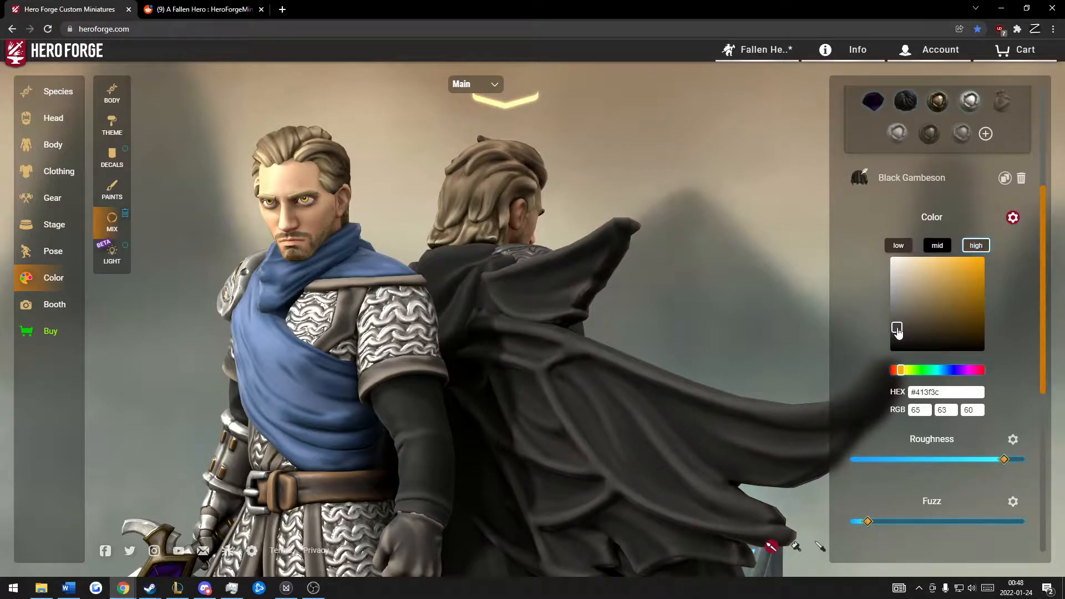
pyautogui.scroll(-3, 749, 229)
pyautogui.moveTo(688, 210); pyautogui.dragTo(653, 194)
pyautogui.moveTo(756, 216); pyautogui.dragTo(749, 222)
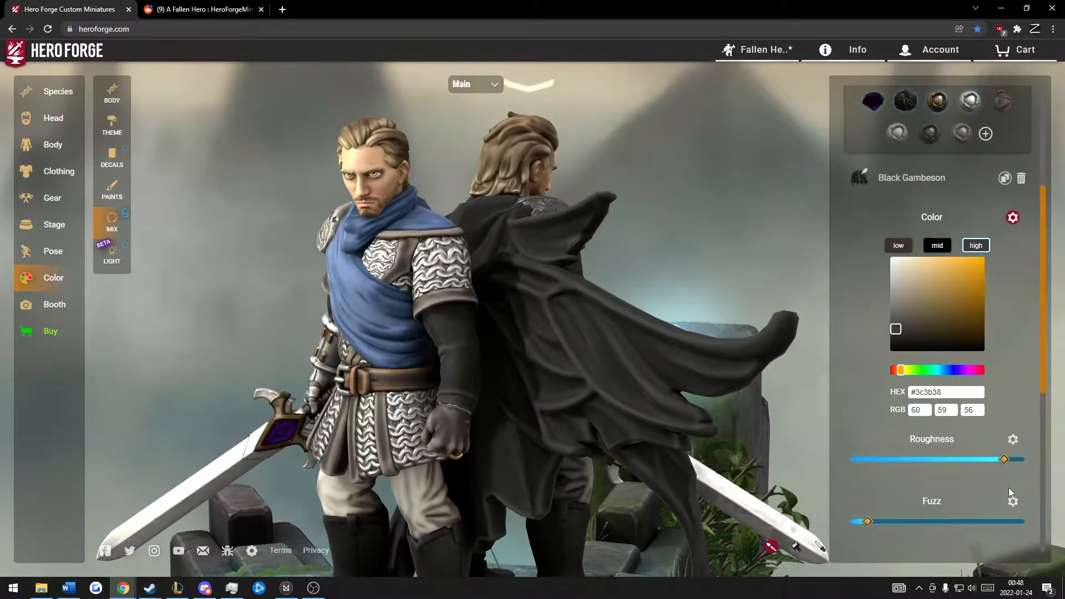
pyautogui.moveTo(1005, 459)
pyautogui.mouseDown()
pyautogui.moveTo(848, 458)
pyautogui.moveTo(982, 458)
pyautogui.moveTo(906, 450)
pyautogui.moveTo(984, 450)
pyautogui.moveTo(1004, 452)
pyautogui.moveTo(965, 454)
pyautogui.moveTo(1003, 458)
pyautogui.mouseUp()
pyautogui.moveTo(758, 213)
pyautogui.mouseDown()
pyautogui.moveTo(742, 203)
pyautogui.moveTo(777, 207)
pyautogui.moveTo(736, 195)
pyautogui.moveTo(748, 201)
pyautogui.moveTo(713, 201)
pyautogui.moveTo(750, 200)
pyautogui.mouseUp()
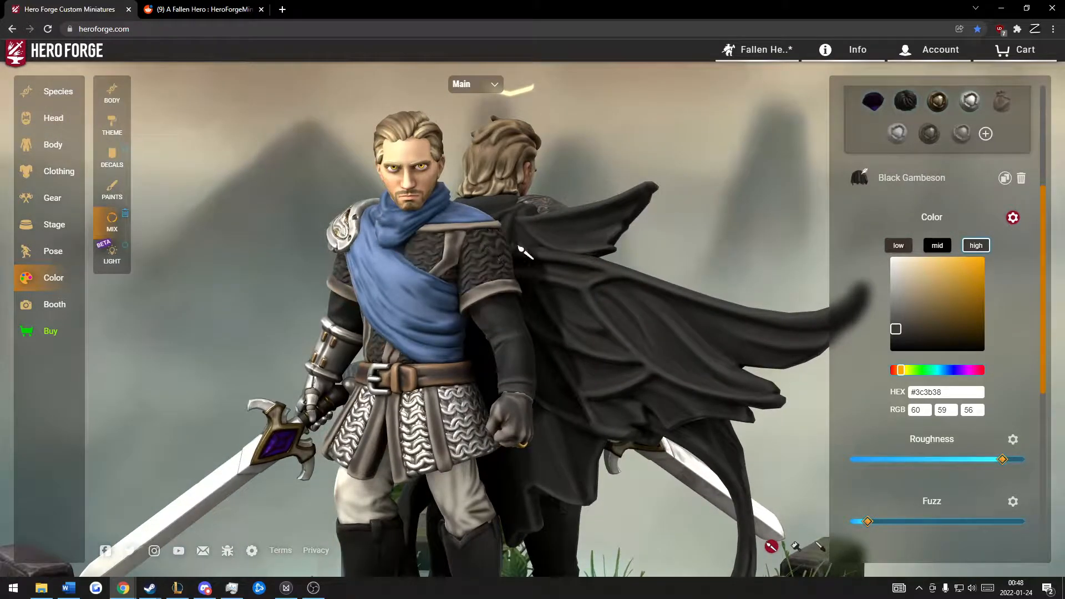
# Step: Select the Castleforged Steel paint among the figure's paints to show its color settings
pyautogui.moveTo(635, 213); pyautogui.dragTo(667, 212)
pyautogui.moveTo(849, 139)
pyautogui.click(970, 213)
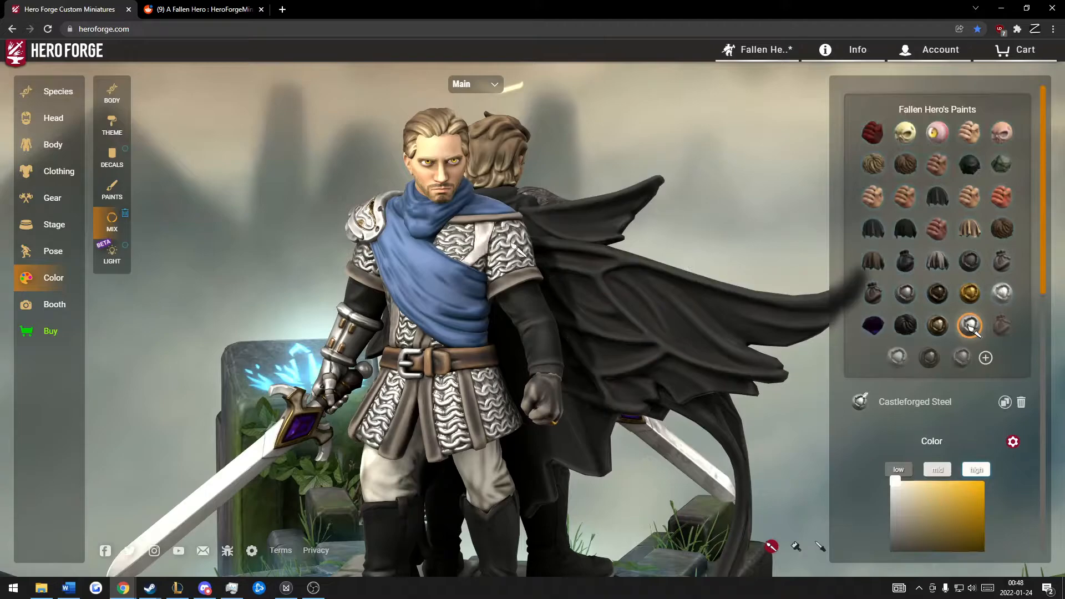
pyautogui.scroll(3, 777, 176)
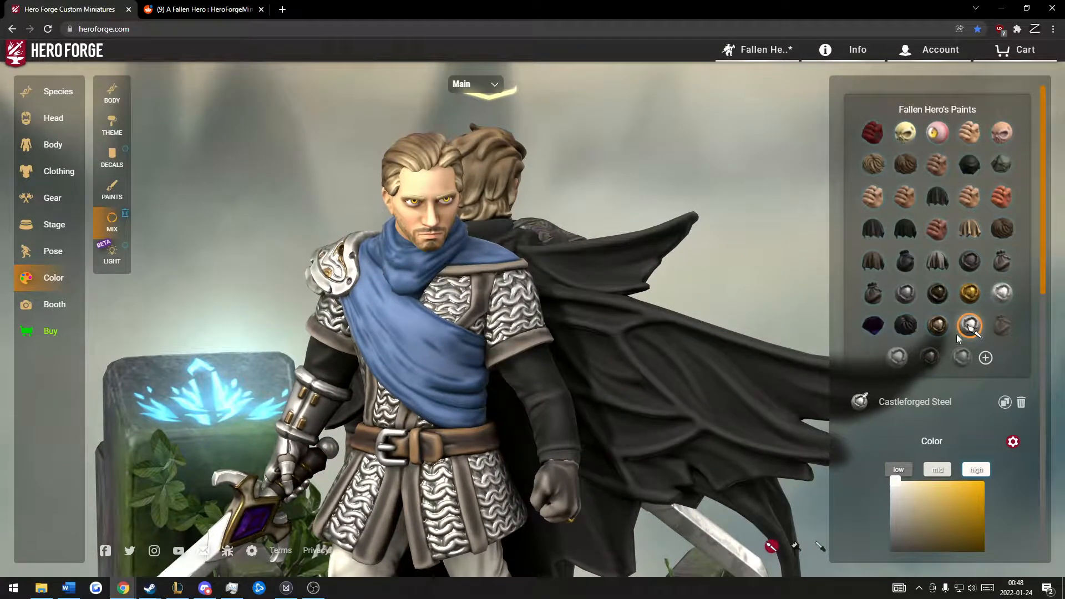
# Step: Switch to the Extra figure and select its Bright Imperial Steel paint to view the color and roughness settings
pyautogui.moveTo(713, 214); pyautogui.dragTo(668, 202)
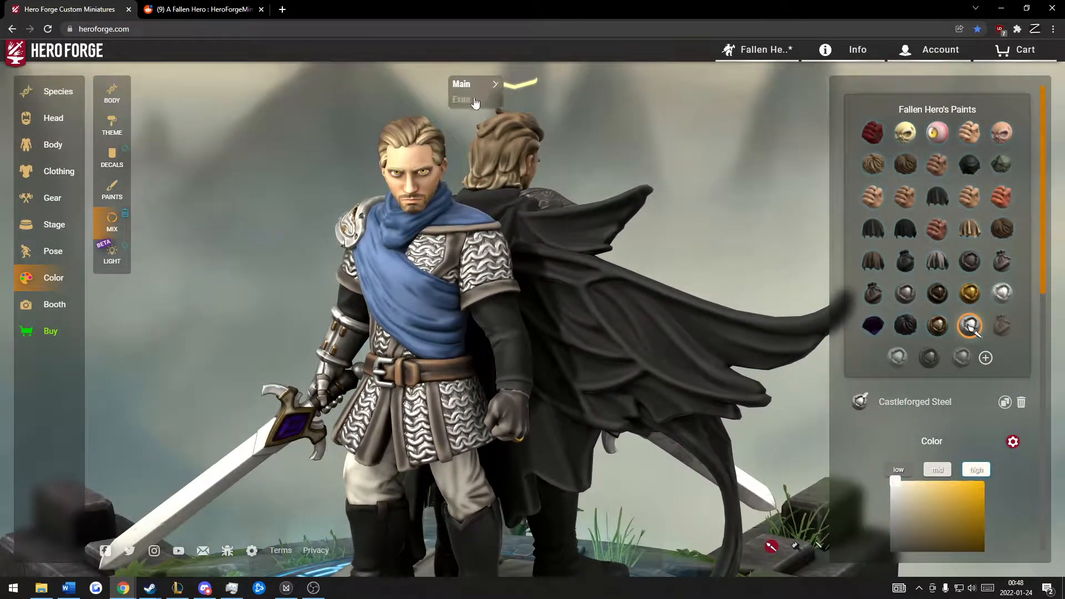
pyautogui.click(475, 99)
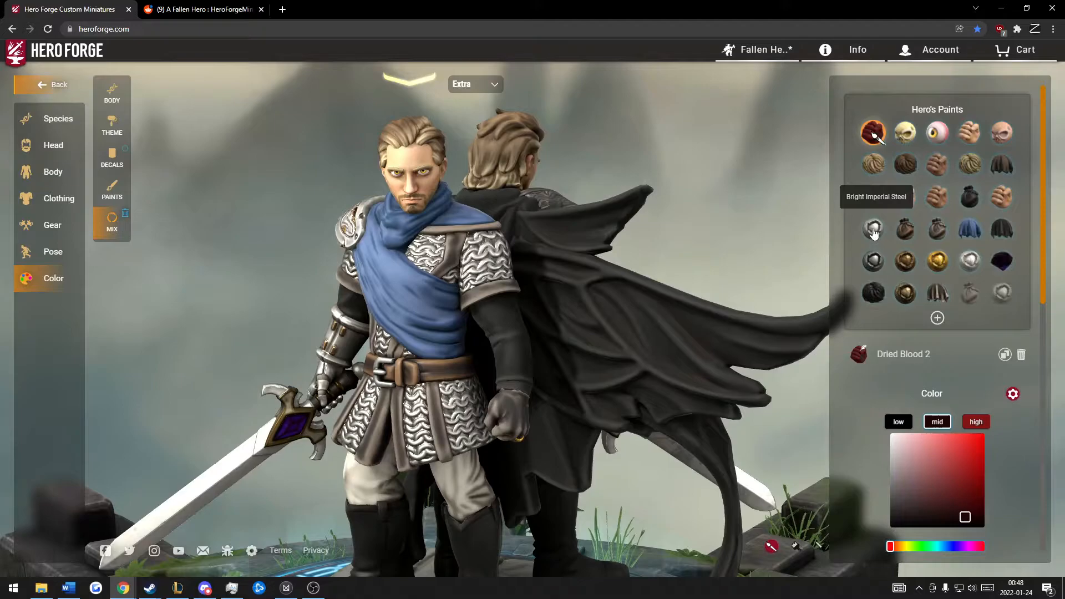
pyautogui.click(874, 230)
pyautogui.moveTo(780, 240); pyautogui.dragTo(830, 230)
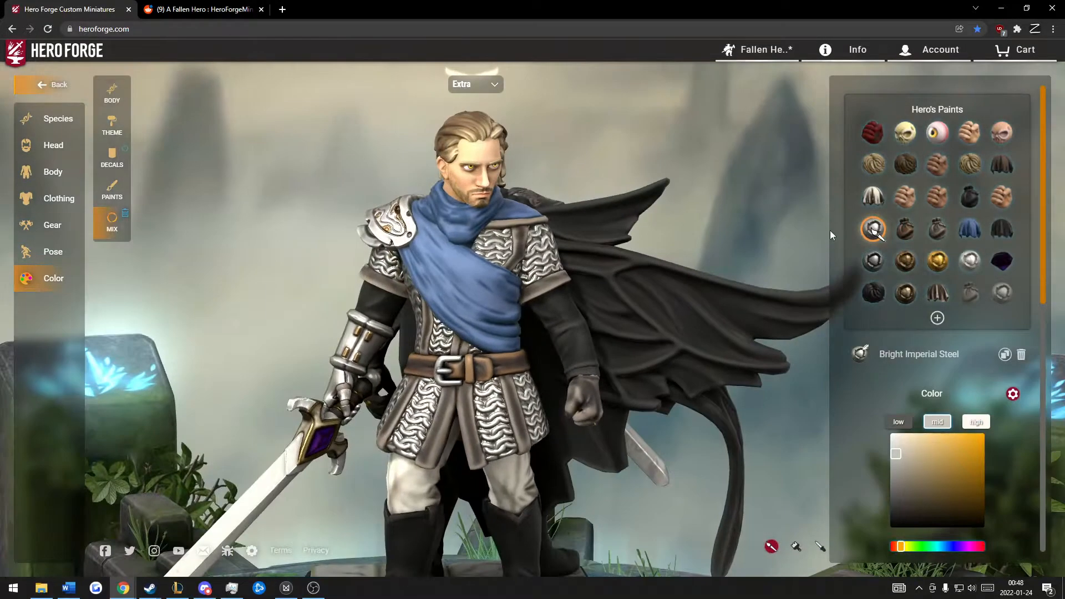
pyautogui.moveTo(723, 174); pyautogui.dragTo(721, 141)
pyautogui.scroll(-2, 667, 148)
pyautogui.scroll(-2, 871, 344)
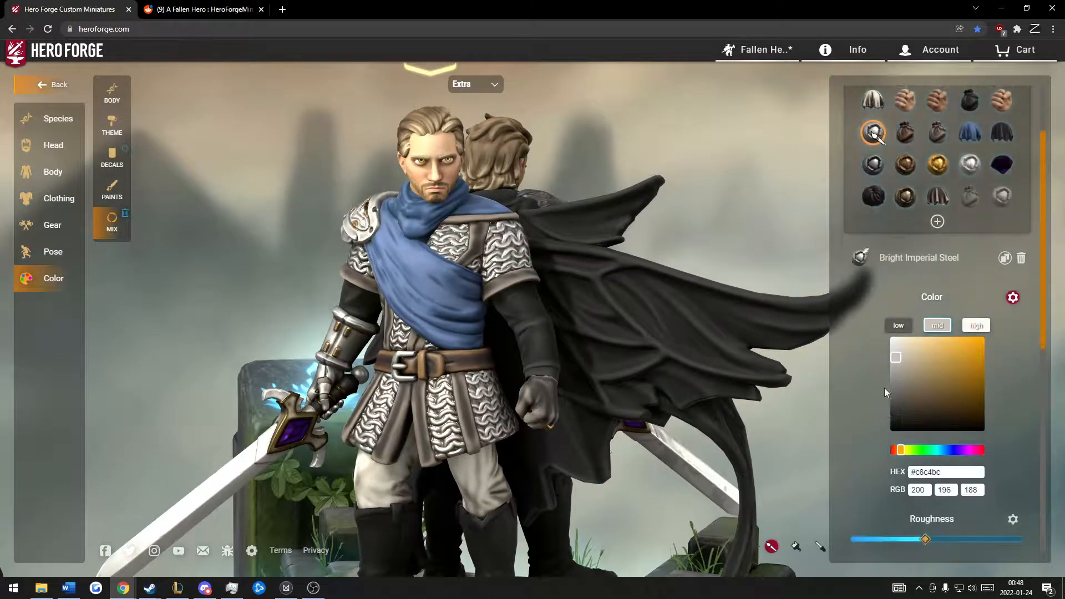
# Step: Apply the silver paint from the Natural metal paints to the Extra figure's armor
pyautogui.click(111, 188)
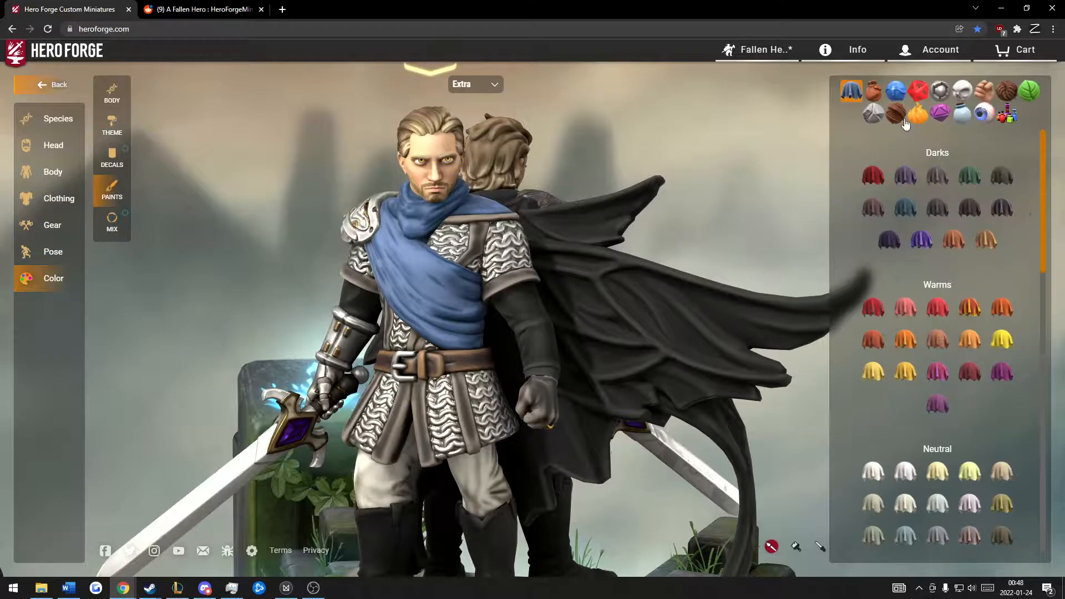
pyautogui.scroll(-10, 924, 284)
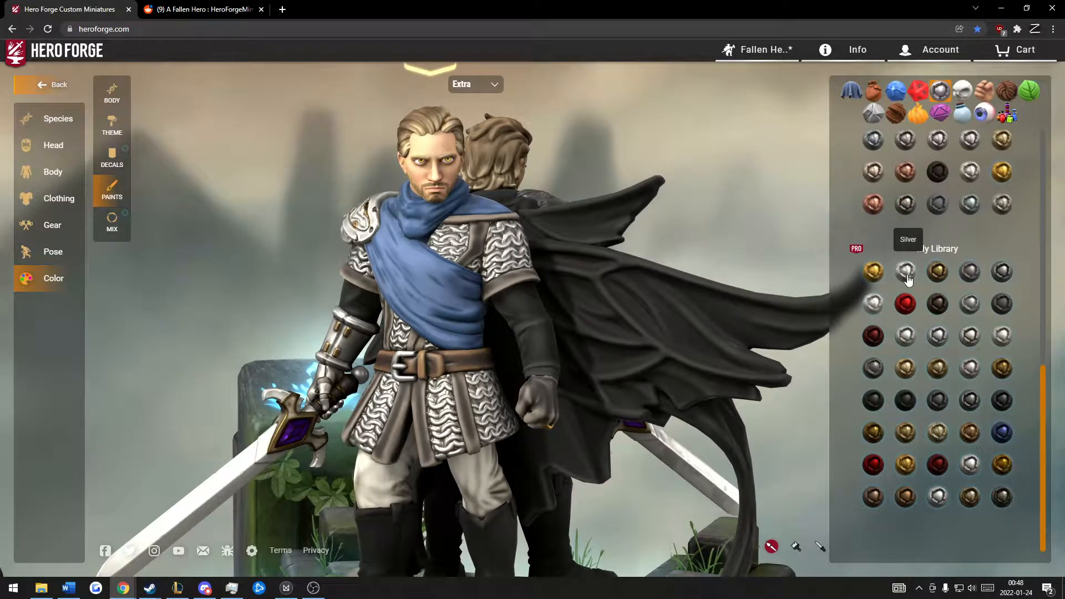
pyautogui.scroll(3, 917, 271)
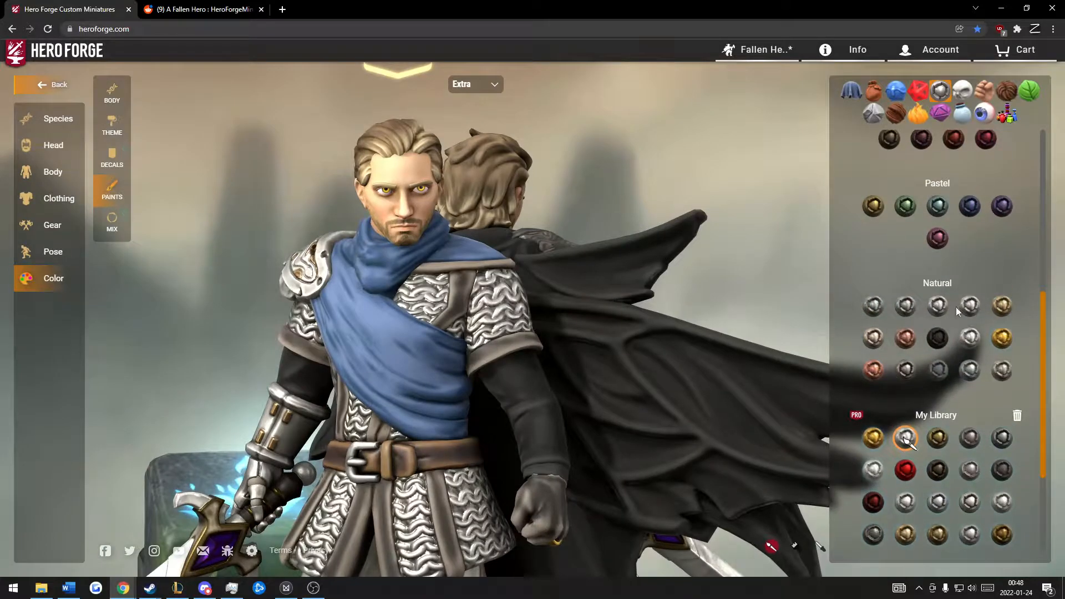
pyautogui.scroll(1, 935, 294)
pyautogui.click(969, 393)
pyautogui.moveTo(693, 216); pyautogui.dragTo(785, 243)
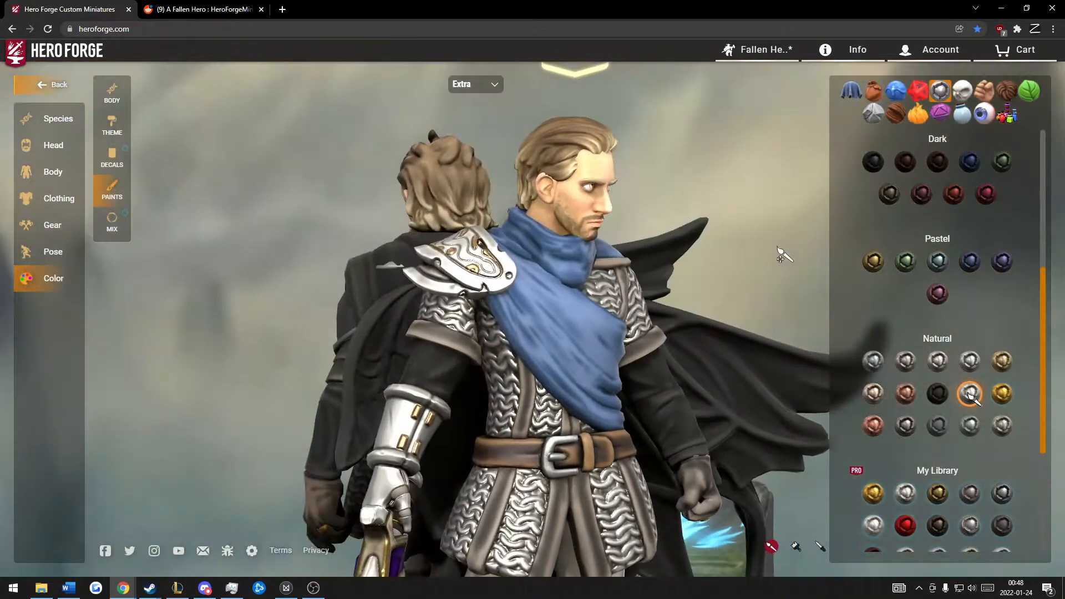
pyautogui.moveTo(642, 316); pyautogui.dragTo(250, 312)
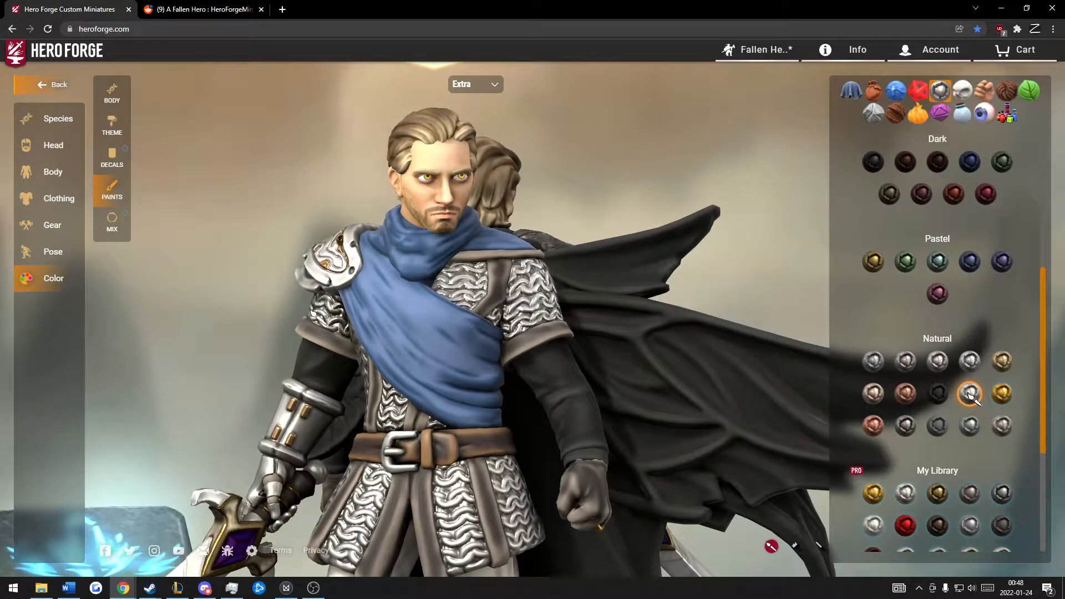
# Step: Compare the armor with and without the silver paint by undoing and redoing the repaint, ending with it applied
pyautogui.moveTo(312, 320); pyautogui.dragTo(239, 317)
pyautogui.moveTo(222, 306); pyautogui.dragTo(228, 309)
pyautogui.hotkey('ctrl', 'z')
pyautogui.hotkey('ctrl', 'y')
pyautogui.hotkey('ctrl', 'z')
pyautogui.hotkey('ctrl', 'y')
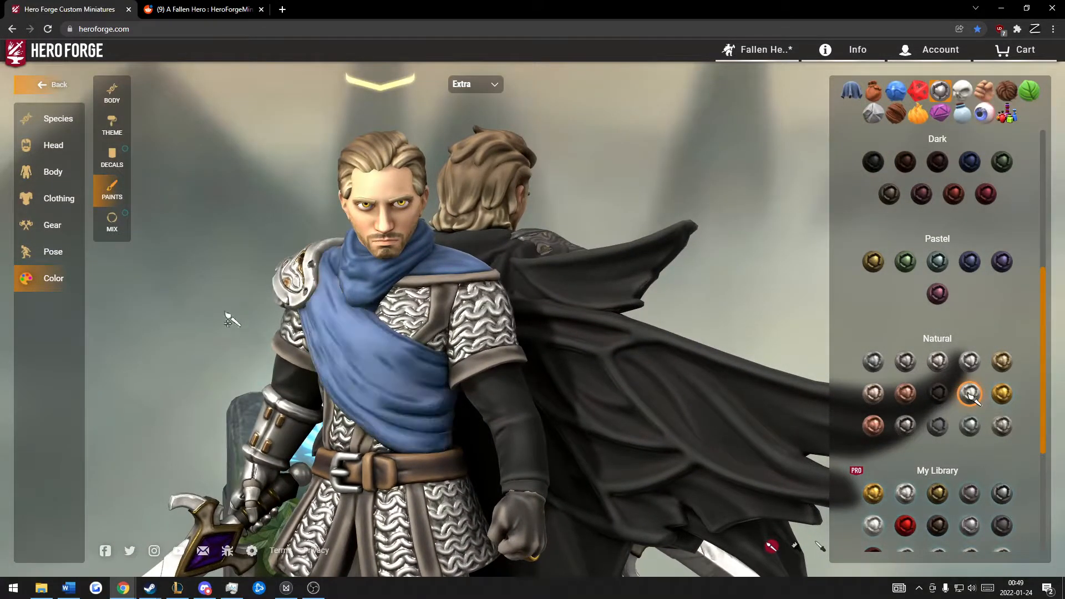
# Step: Select the Silver paint in the Extra figure's paint mixes and examine its mid color, low color and roughness
pyautogui.click(118, 234)
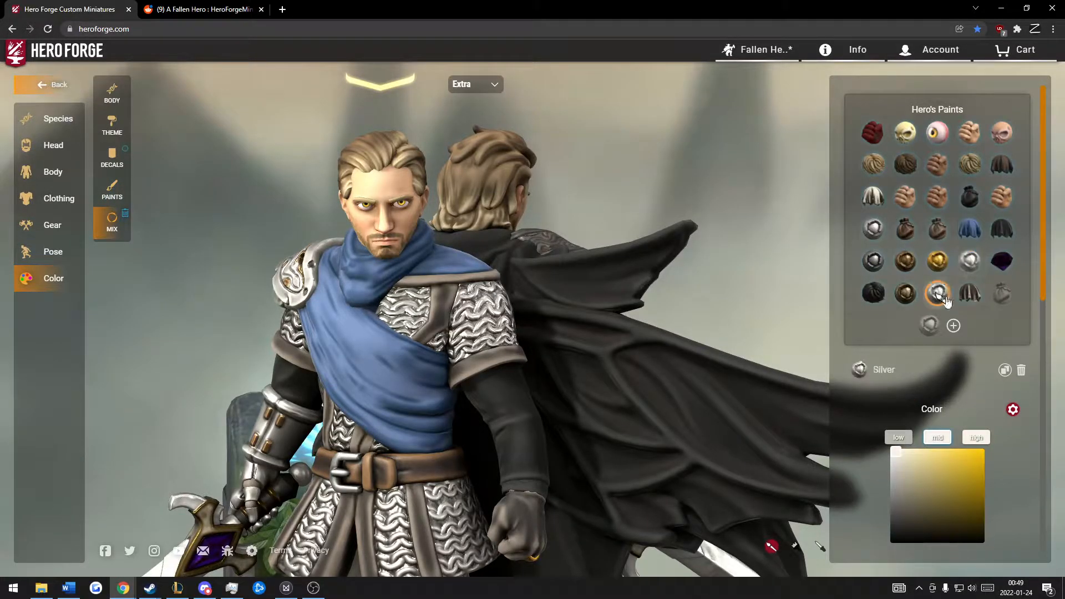
pyautogui.scroll(-4, 913, 264)
pyautogui.click(935, 431)
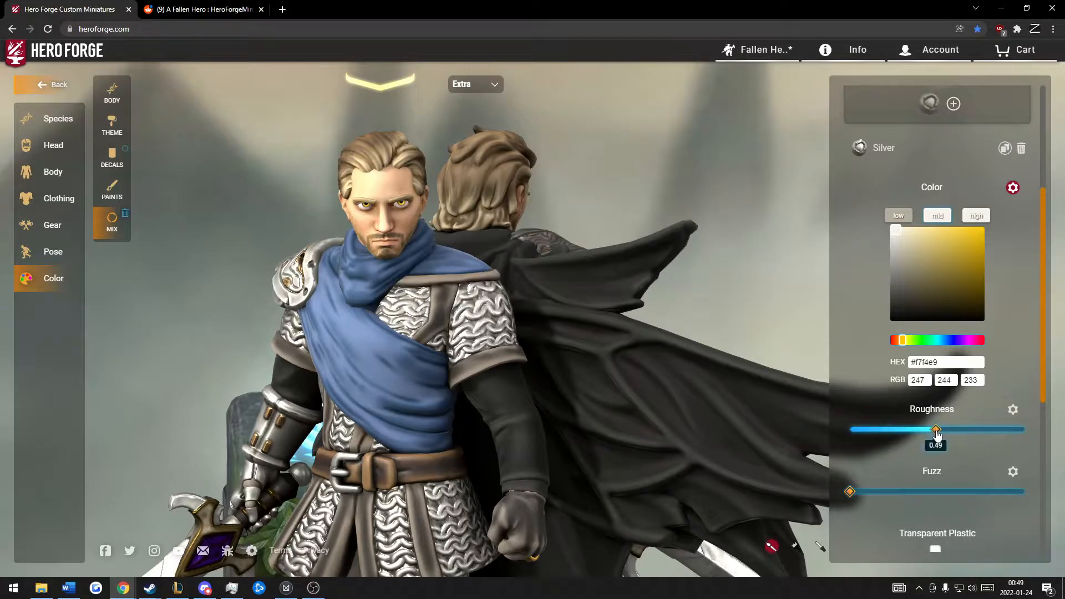
pyautogui.moveTo(717, 248); pyautogui.dragTo(694, 251)
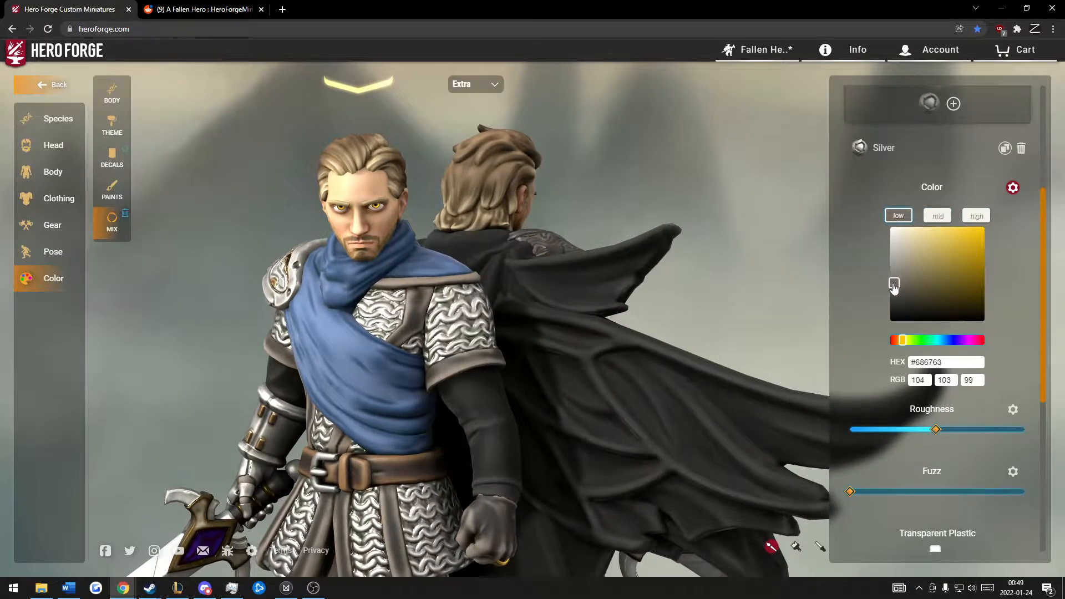
pyautogui.moveTo(722, 239); pyautogui.dragTo(758, 229)
pyautogui.scroll(-2, 483, 305)
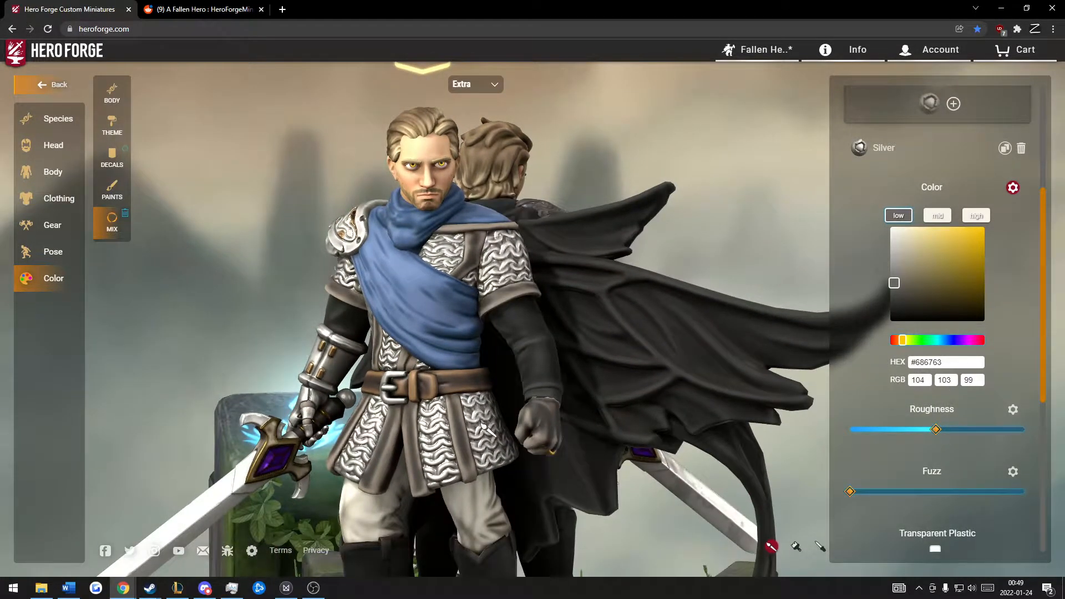
pyautogui.moveTo(713, 207); pyautogui.dragTo(703, 207)
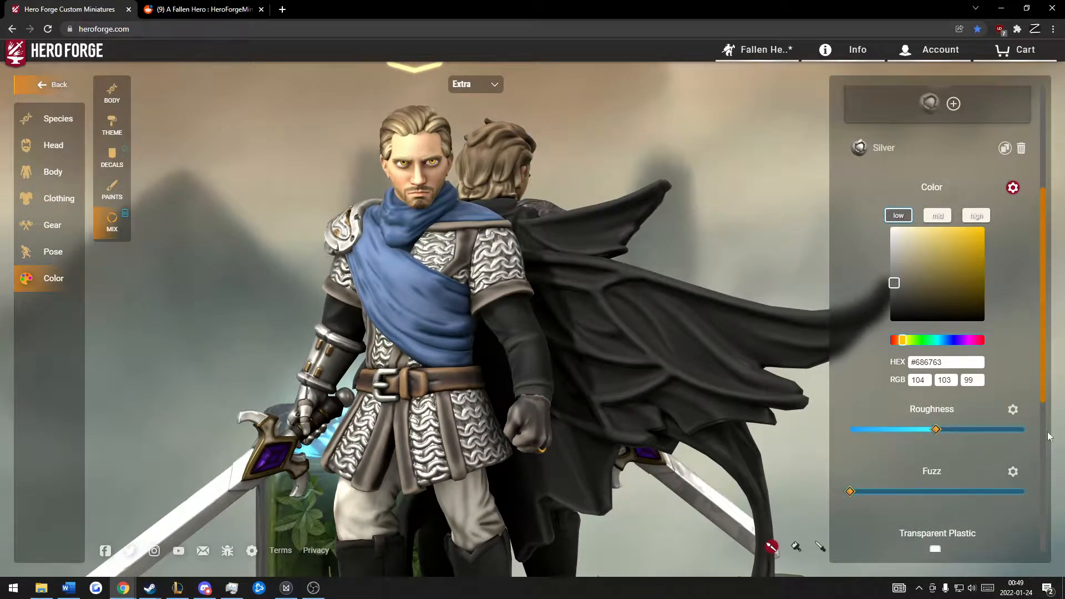
pyautogui.moveTo(942, 439)
pyautogui.mouseDown()
pyautogui.moveTo(972, 438)
pyautogui.moveTo(937, 434)
pyautogui.mouseUp()
pyautogui.moveTo(707, 165)
pyautogui.mouseDown()
pyautogui.moveTo(675, 161)
pyautogui.moveTo(777, 166)
pyautogui.moveTo(531, 148)
pyautogui.moveTo(623, 159)
pyautogui.moveTo(672, 130)
pyautogui.moveTo(660, 135)
pyautogui.moveTo(711, 128)
pyautogui.mouseUp()
# Step: Select the Darathi Hair Final paint among the figure's mixes and examine its low, mid and high colors
pyautogui.scroll(4, 874, 238)
pyautogui.moveTo(781, 134); pyautogui.dragTo(638, 105)
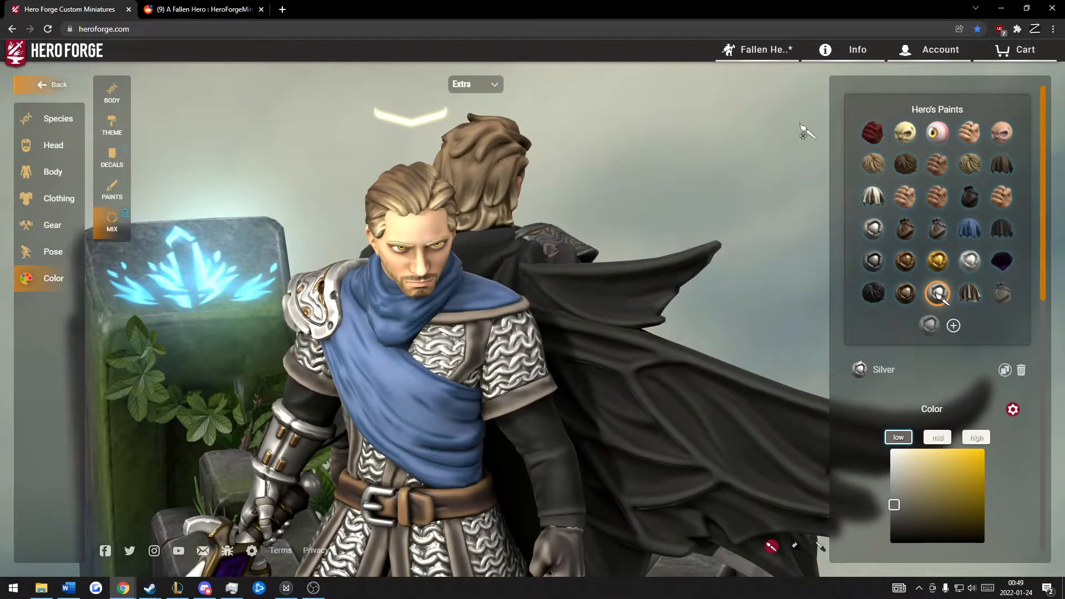
pyautogui.click(874, 165)
pyautogui.moveTo(610, 233); pyautogui.dragTo(727, 231)
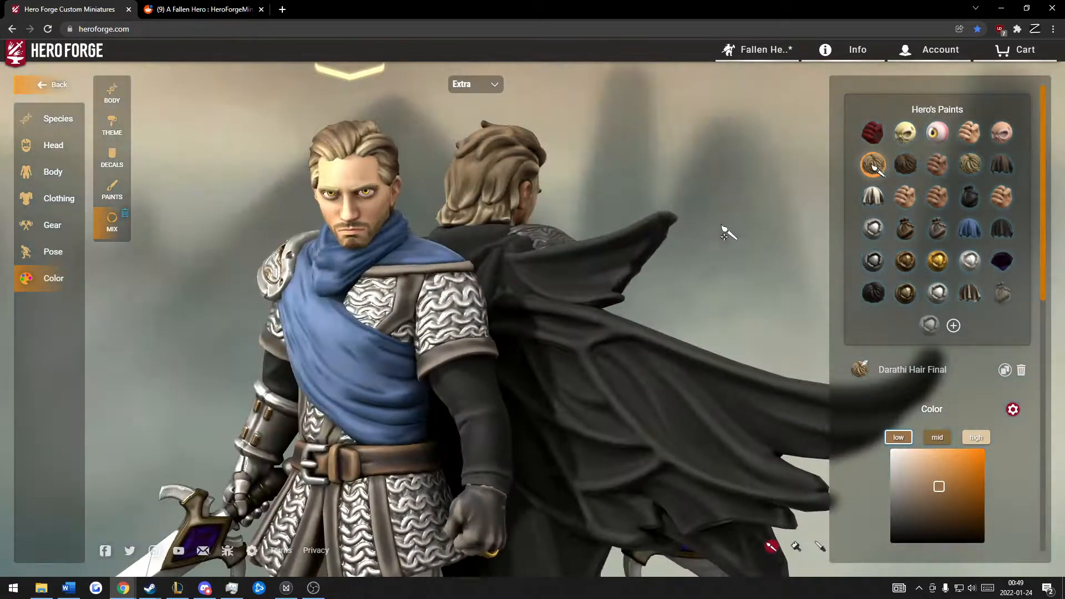
pyautogui.scroll(-3, 999, 388)
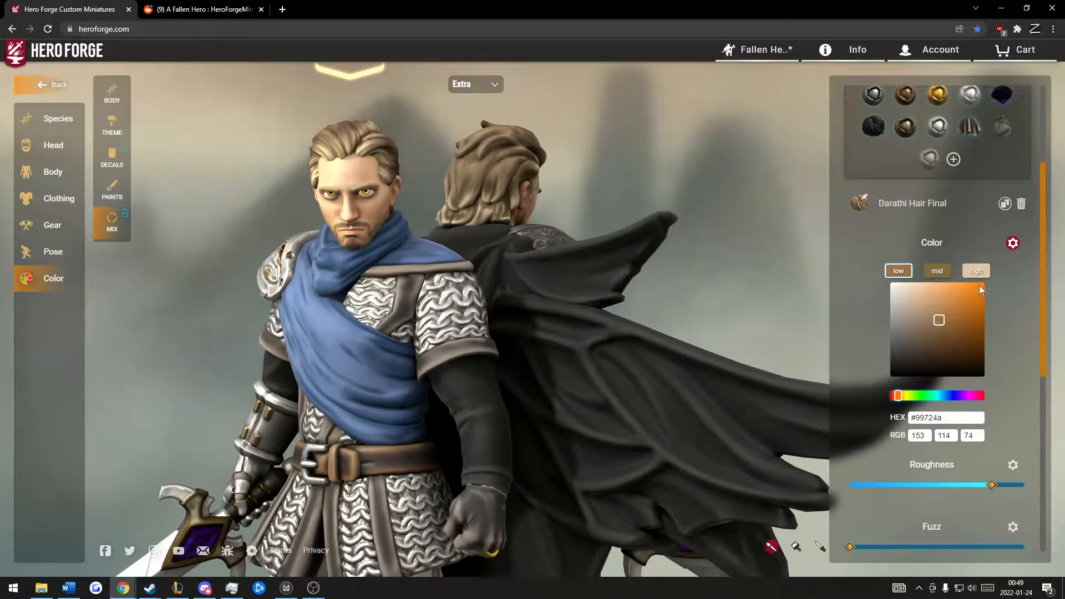
pyautogui.moveTo(751, 186); pyautogui.dragTo(597, 164)
pyautogui.click(937, 271)
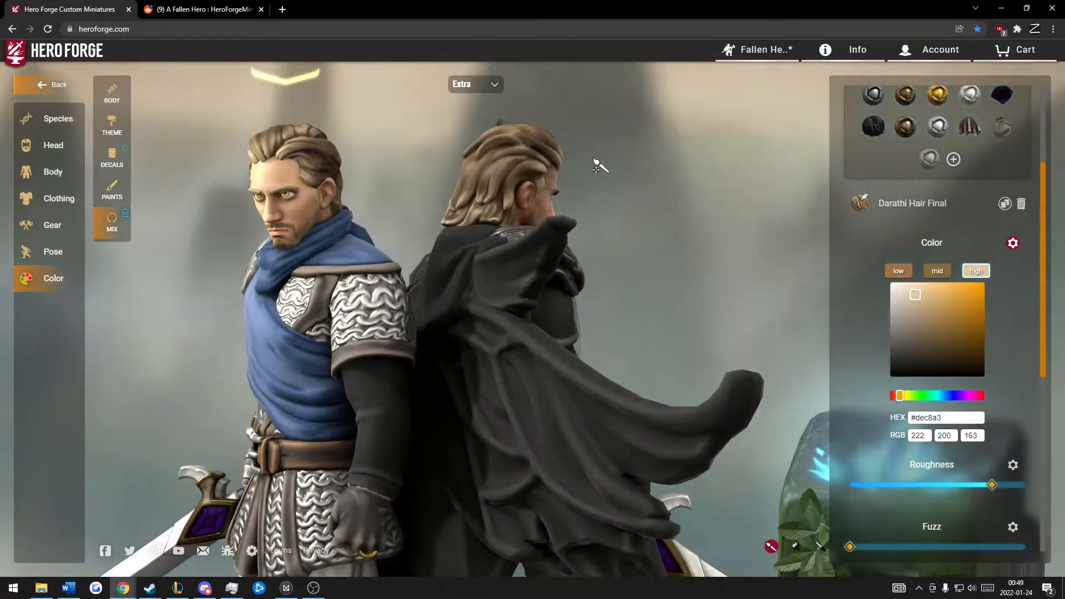
pyautogui.click(926, 270)
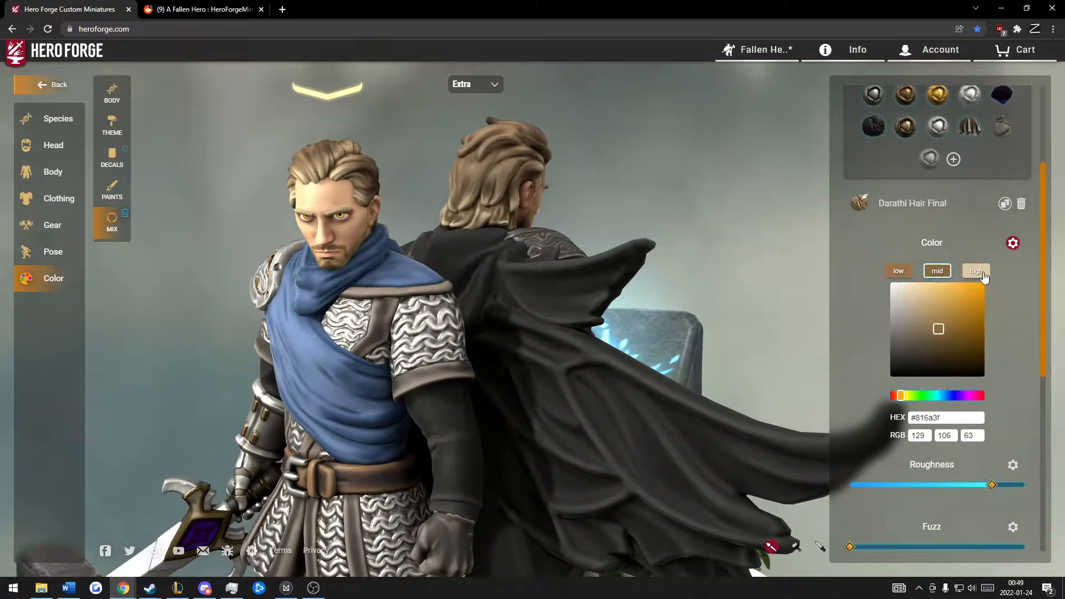
pyautogui.moveTo(732, 212); pyautogui.dragTo(790, 221)
pyautogui.click(937, 271)
pyautogui.click(975, 271)
pyautogui.scroll(3, 867, 288)
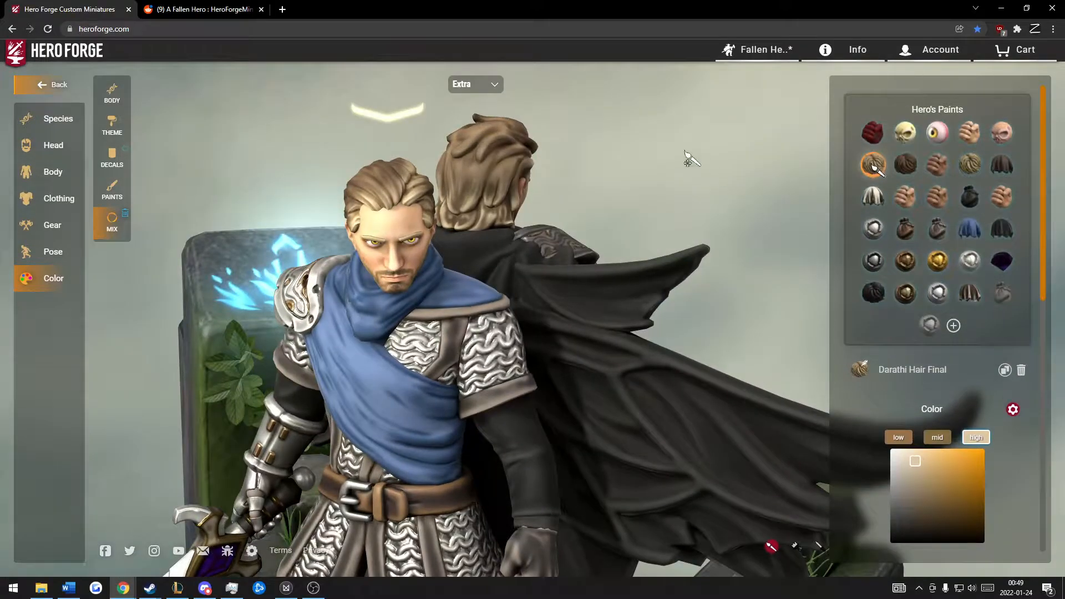
# Step: Open the hair decals to show the decal applied to the Extra figure's hair and view the head from above
pyautogui.moveTo(689, 162); pyautogui.dragTo(688, 141)
pyautogui.click(112, 155)
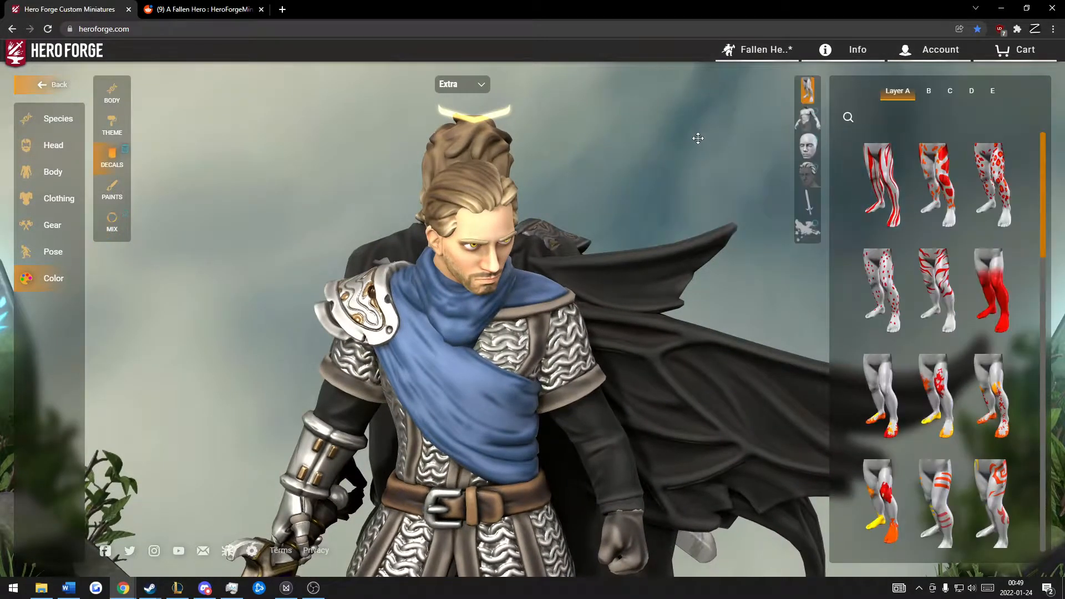
pyautogui.click(807, 174)
pyautogui.moveTo(646, 131); pyautogui.dragTo(704, 185)
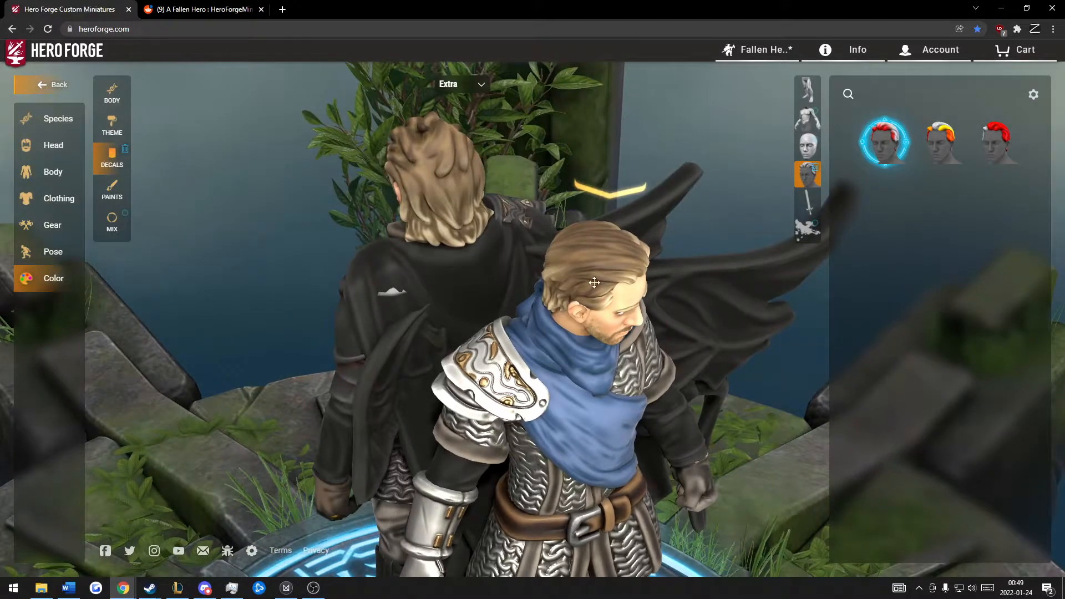
pyautogui.moveTo(594, 282); pyautogui.dragTo(519, 185)
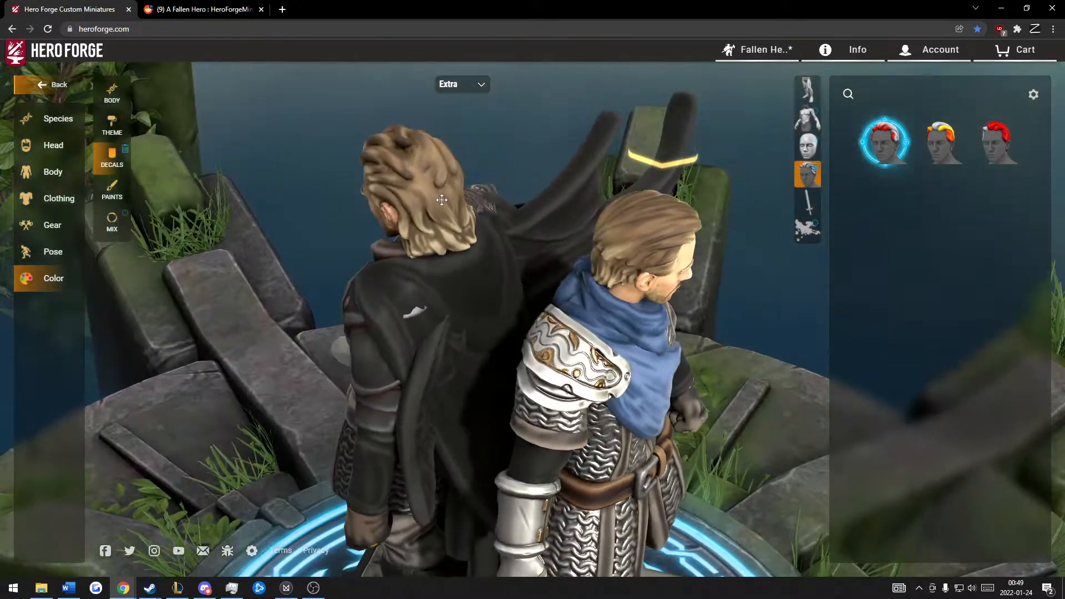
# Step: Select the Blonde Stubble paint in the figure's paint mixes and examine the hair and beard up close
pyautogui.click(123, 203)
pyautogui.click(112, 221)
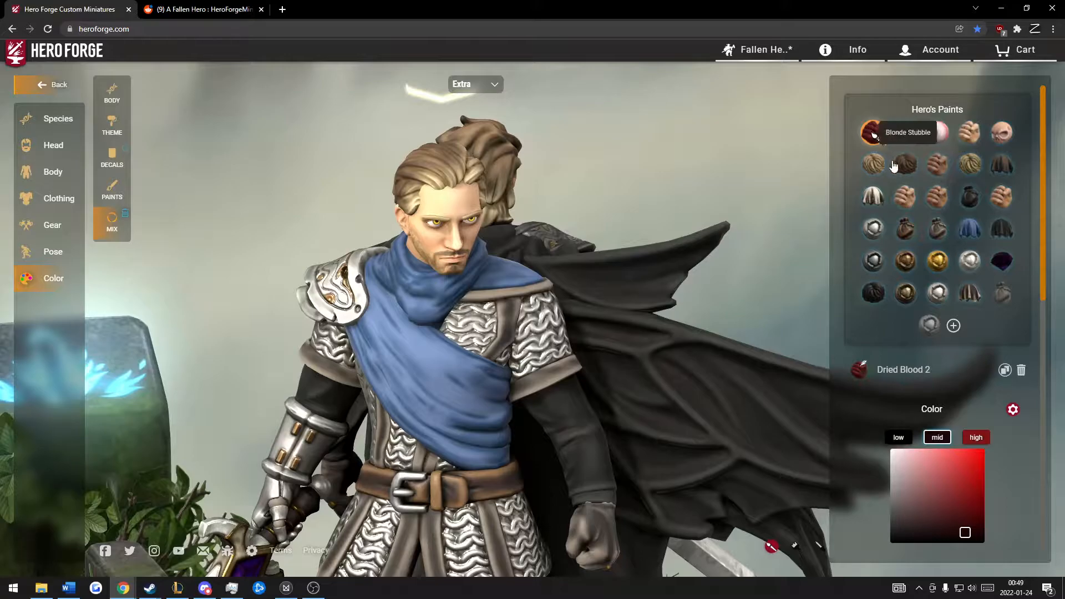
pyautogui.click(898, 166)
pyautogui.moveTo(664, 136); pyautogui.dragTo(798, 167)
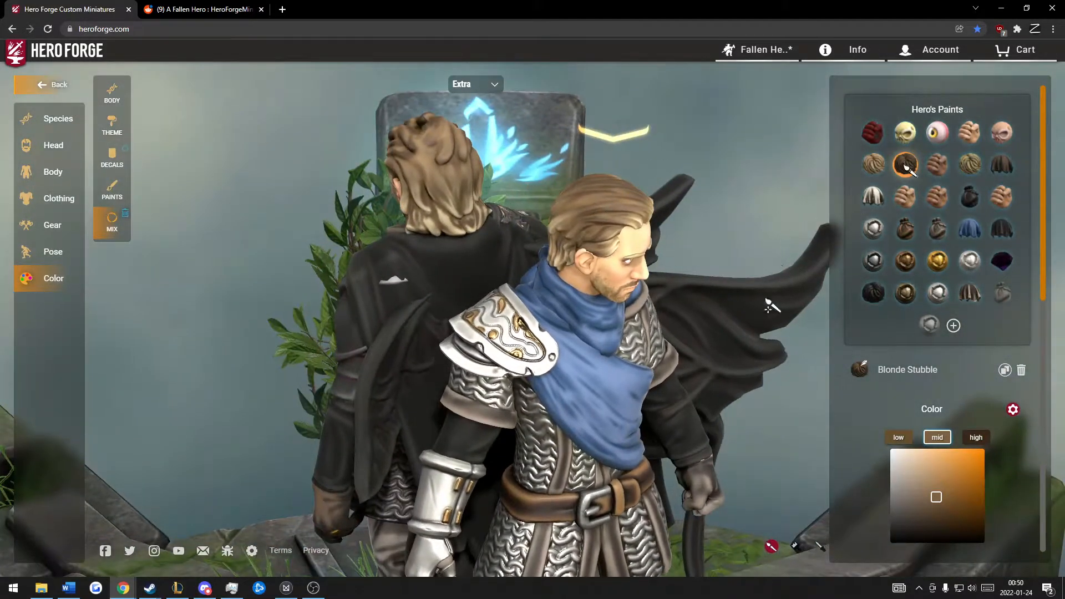
pyautogui.moveTo(756, 131); pyautogui.dragTo(467, 126)
pyautogui.scroll(5, 661, 166)
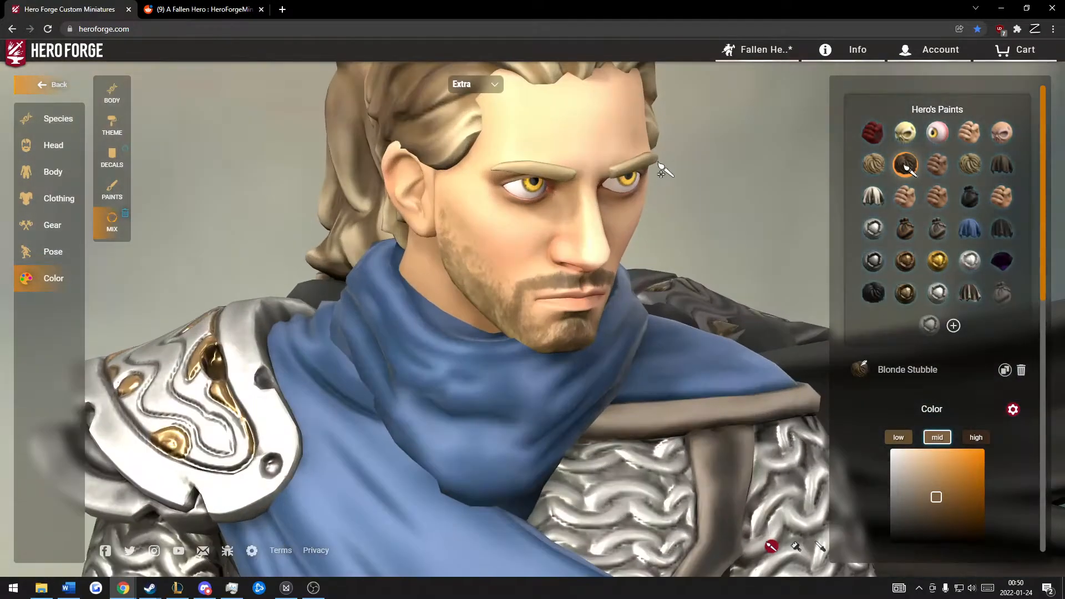
pyautogui.moveTo(658, 163)
pyautogui.mouseDown()
pyautogui.moveTo(657, 153)
pyautogui.moveTo(487, 233)
pyautogui.mouseUp()
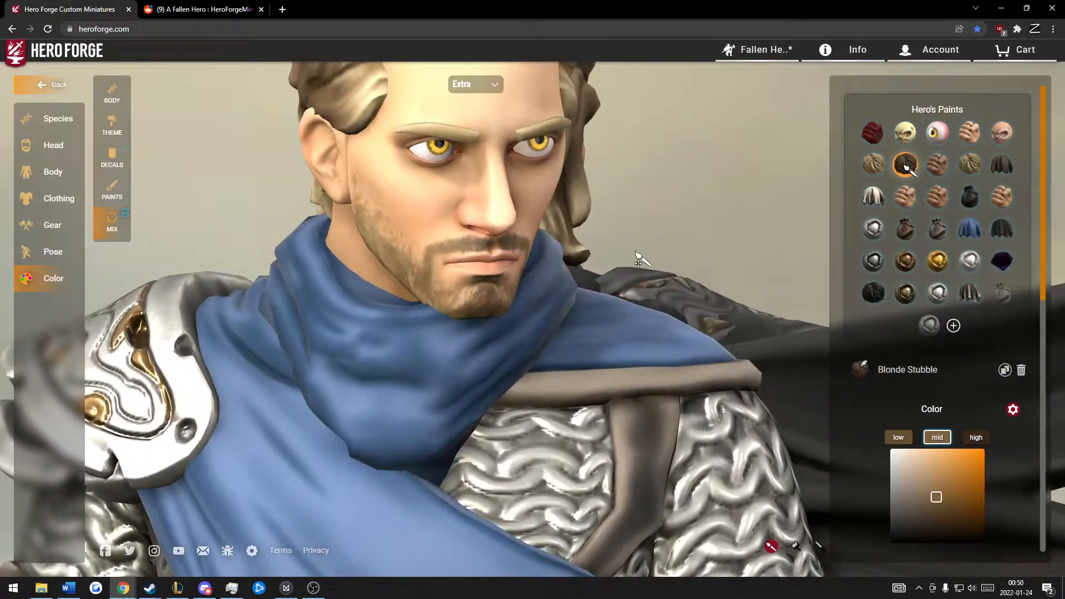
pyautogui.moveTo(798, 194); pyautogui.dragTo(563, 227)
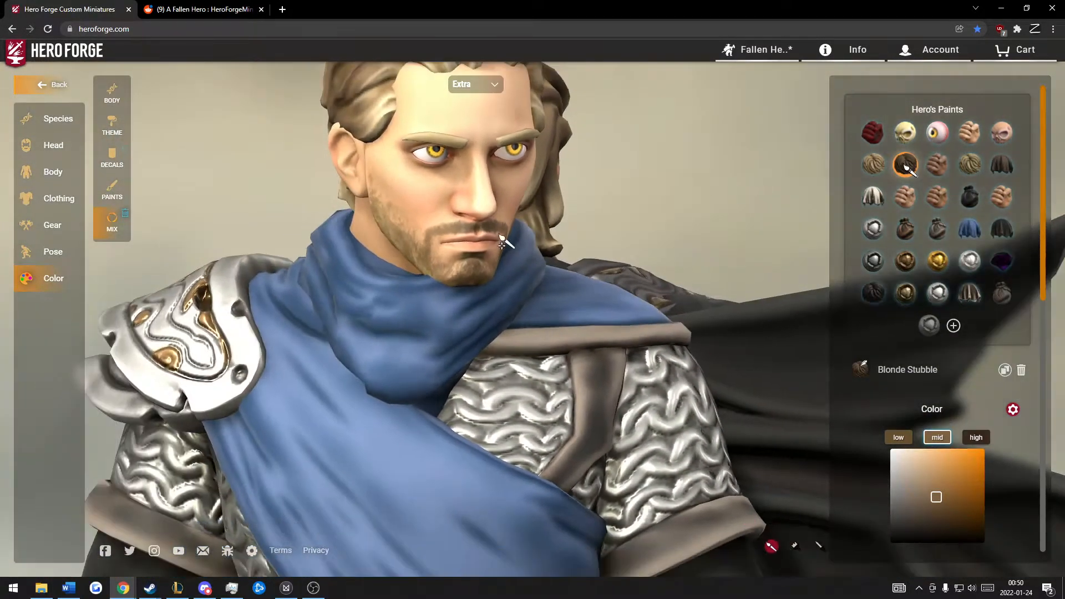
pyautogui.moveTo(710, 221); pyautogui.dragTo(748, 204)
pyautogui.moveTo(655, 191); pyautogui.dragTo(724, 187)
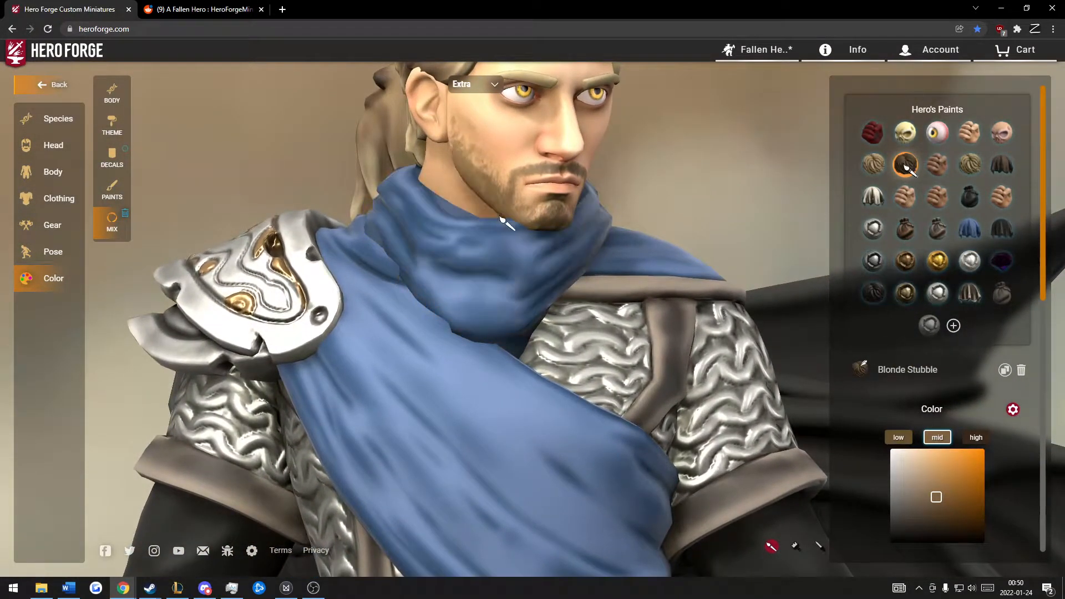
pyautogui.scroll(-5, 765, 173)
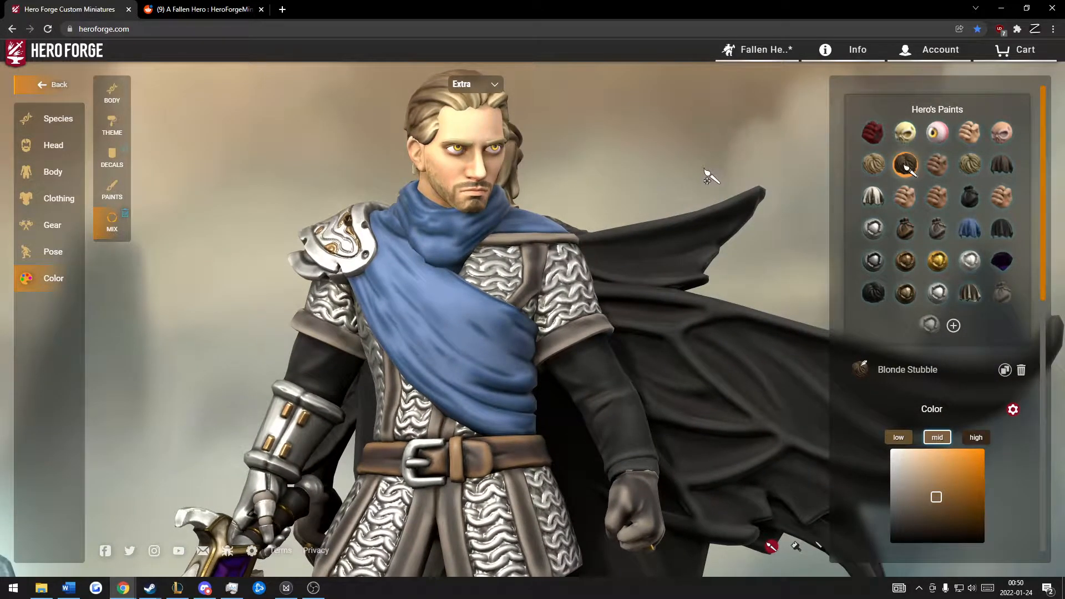
# Step: Try a brown paint from the Natural hair paints on the Extra figure's hair
pyautogui.moveTo(711, 172)
pyautogui.mouseDown()
pyautogui.moveTo(290, 185)
pyautogui.moveTo(636, 190)
pyautogui.moveTo(646, 164)
pyautogui.moveTo(685, 165)
pyautogui.moveTo(592, 155)
pyautogui.moveTo(630, 147)
pyautogui.moveTo(592, 152)
pyautogui.moveTo(642, 152)
pyautogui.moveTo(693, 171)
pyautogui.mouseUp()
pyautogui.click(113, 189)
pyautogui.click(1006, 90)
pyautogui.click(1000, 274)
pyautogui.click(936, 273)
pyautogui.click(902, 276)
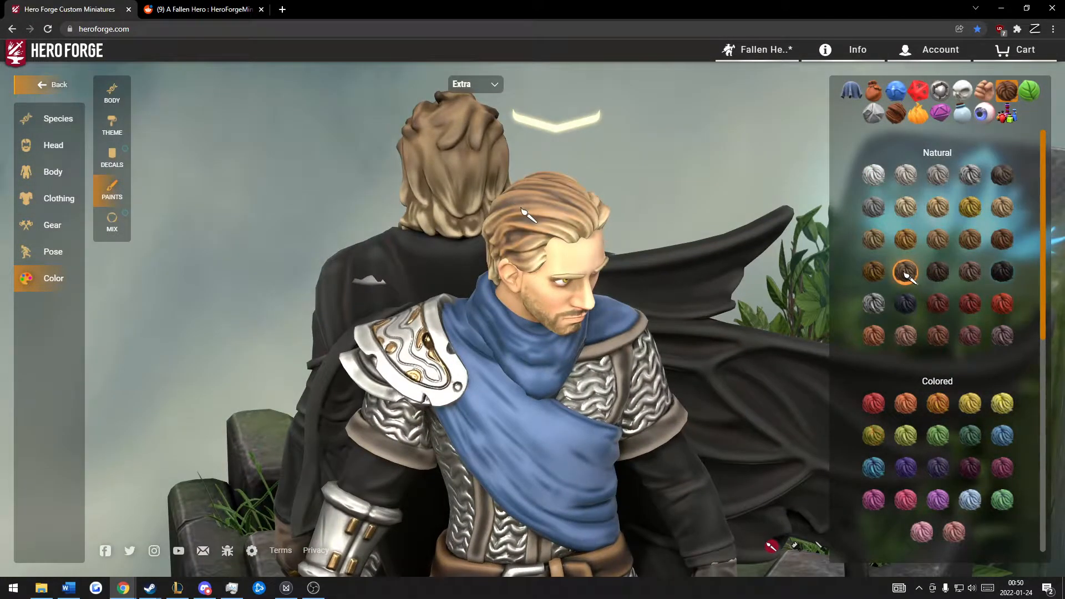
pyautogui.click(593, 221)
pyautogui.moveTo(737, 160); pyautogui.dragTo(585, 149)
pyautogui.scroll(3, 636, 153)
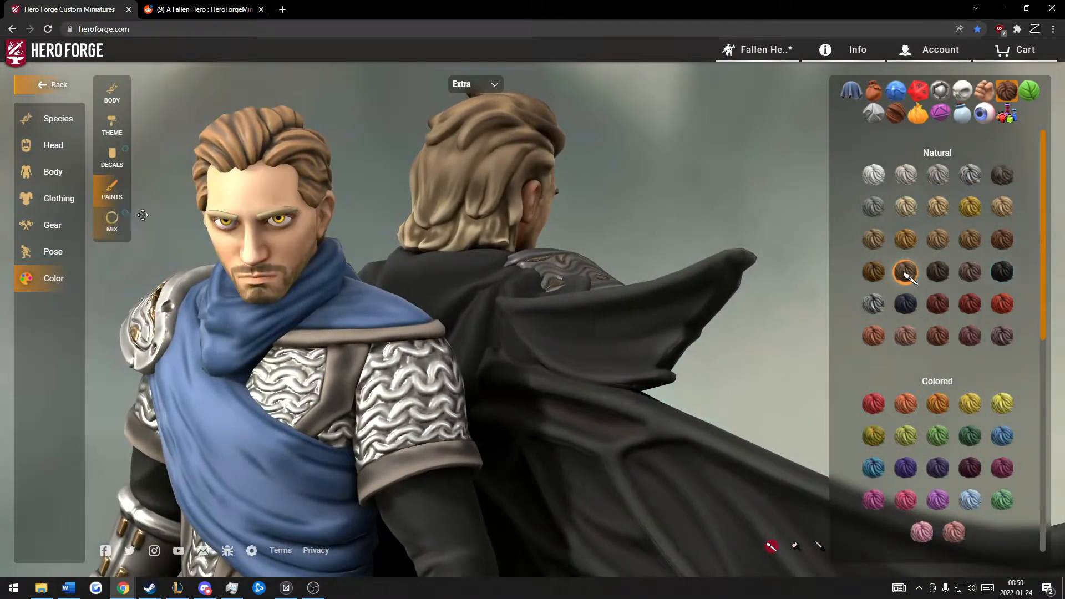
# Step: Repaint the Extra figure's hair with the black Natural hair paint and reopen the figure's paint mixes
pyautogui.click(129, 222)
pyautogui.moveTo(708, 218)
pyautogui.mouseDown()
pyautogui.moveTo(673, 205)
pyautogui.moveTo(730, 209)
pyautogui.mouseUp()
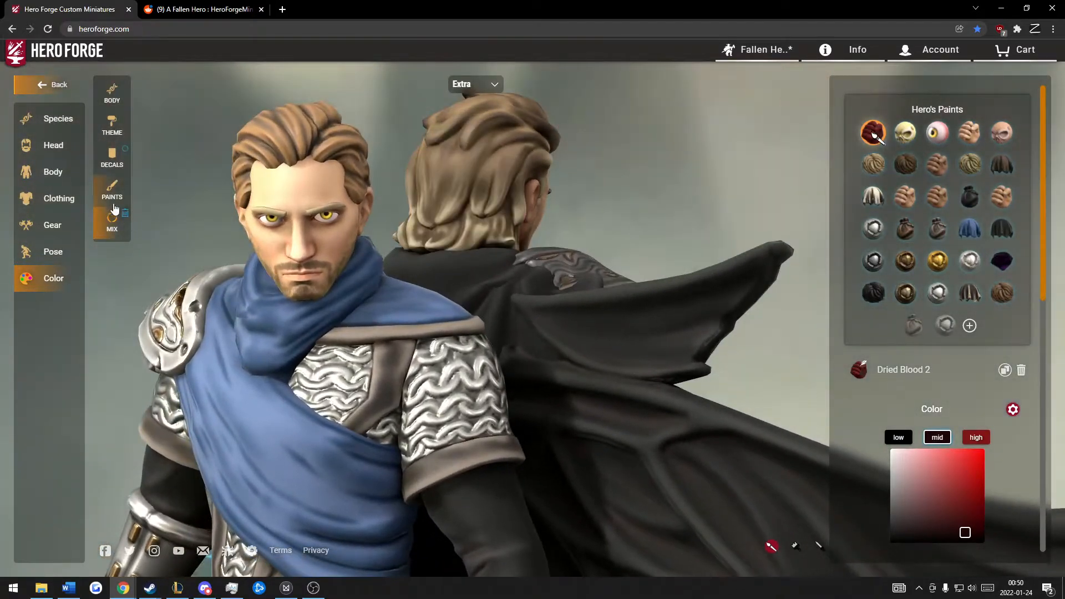
pyautogui.click(112, 191)
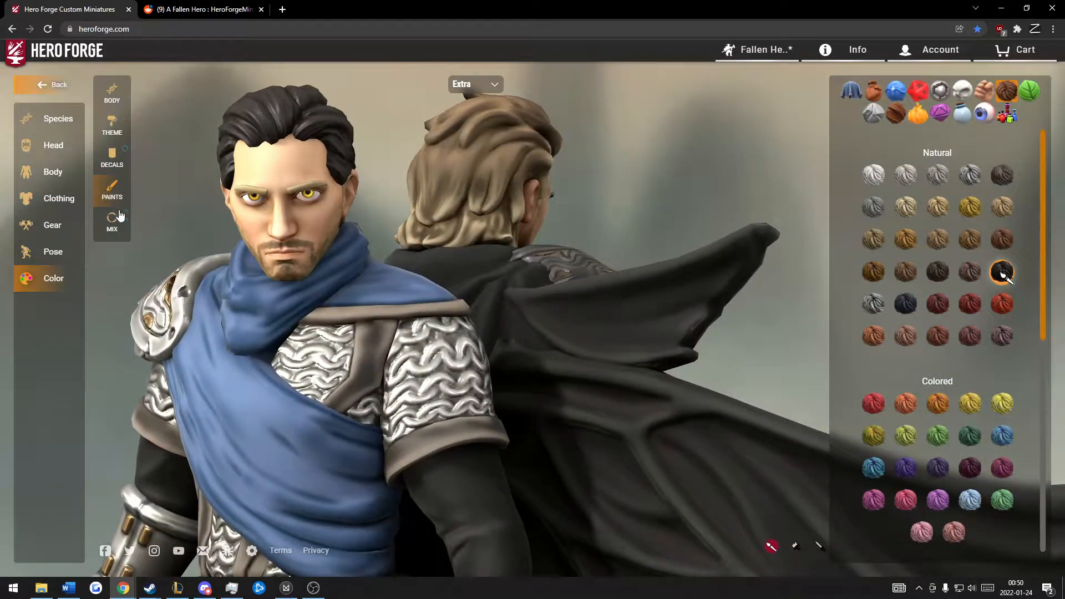
pyautogui.click(119, 215)
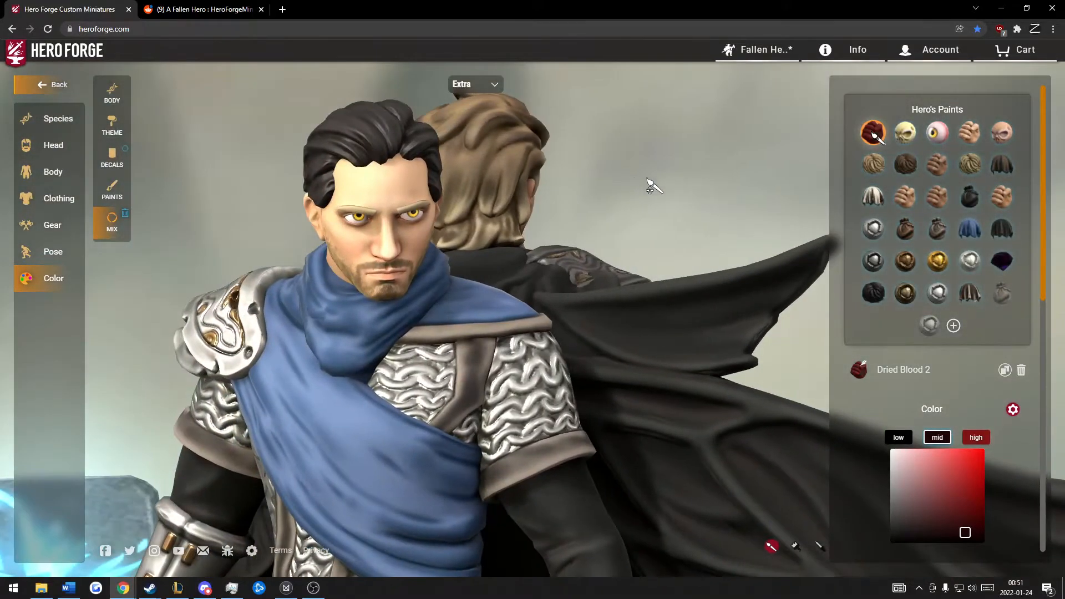
# Step: Select the Truffle Black paint in the Extra figure's paint mixes and bring up its color settings
pyautogui.scroll(-5, 985, 415)
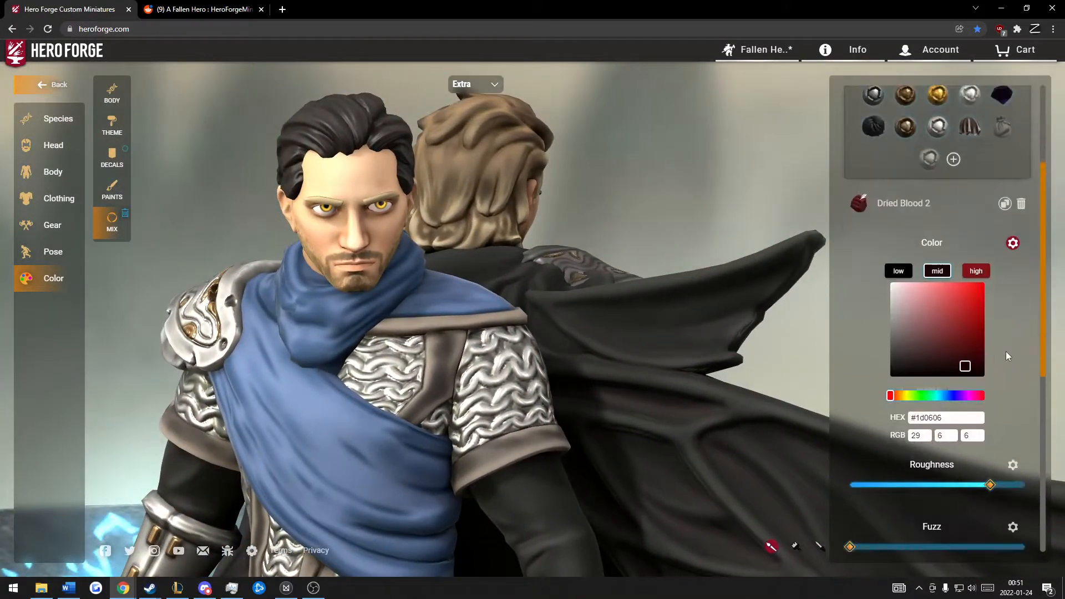
pyautogui.scroll(5, 853, 320)
pyautogui.click(872, 285)
pyautogui.scroll(-2, 863, 377)
pyautogui.scroll(-2, 863, 380)
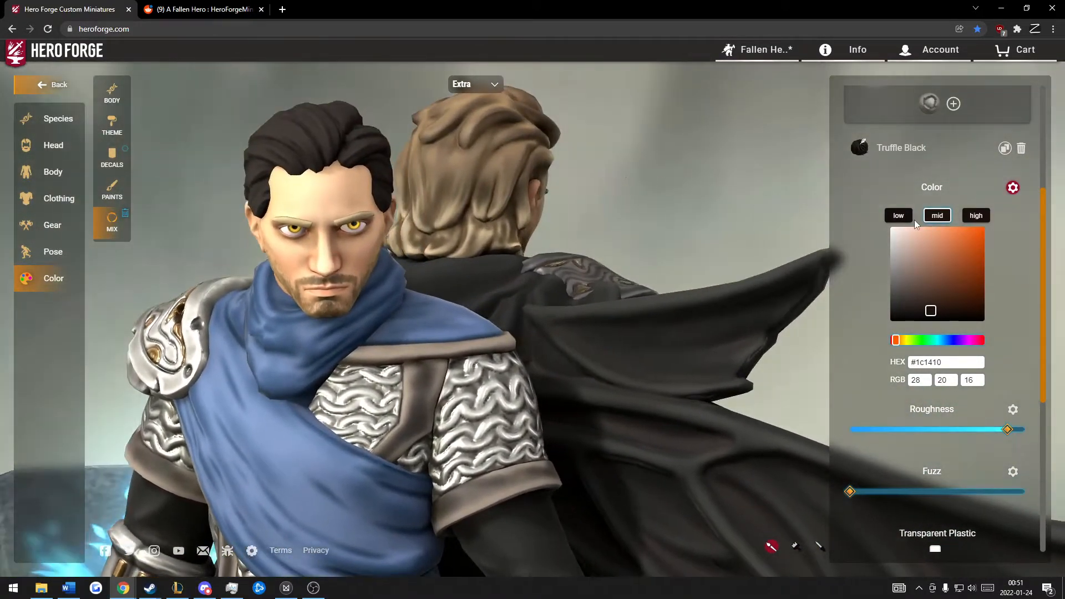
# Step: Set the high color of the Truffle Black paint to #57422f and check the hair from several angles
pyautogui.click(979, 215)
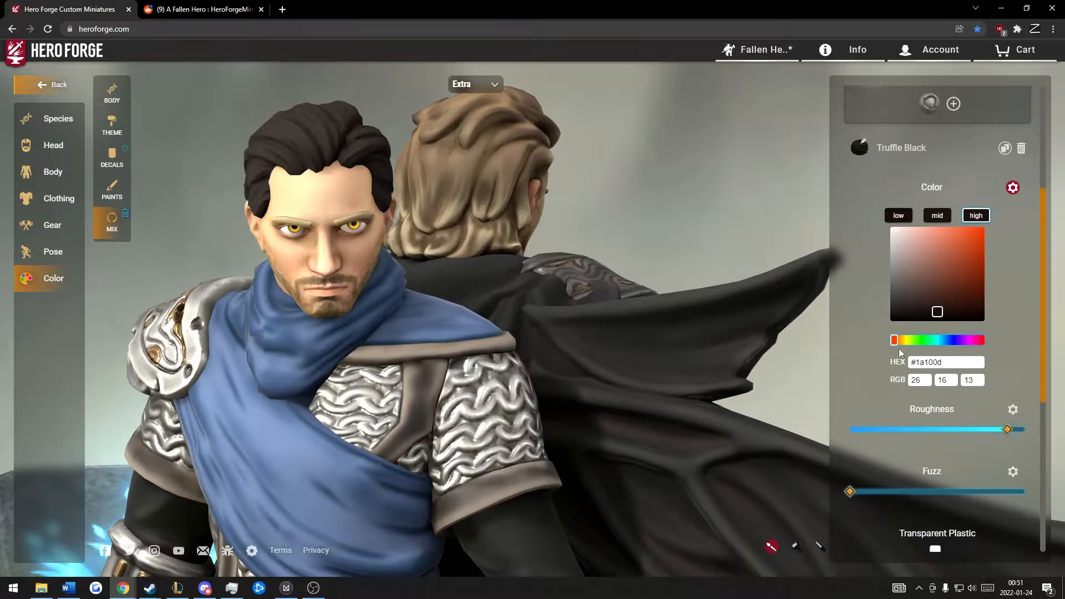
pyautogui.moveTo(894, 345); pyautogui.dragTo(898, 342)
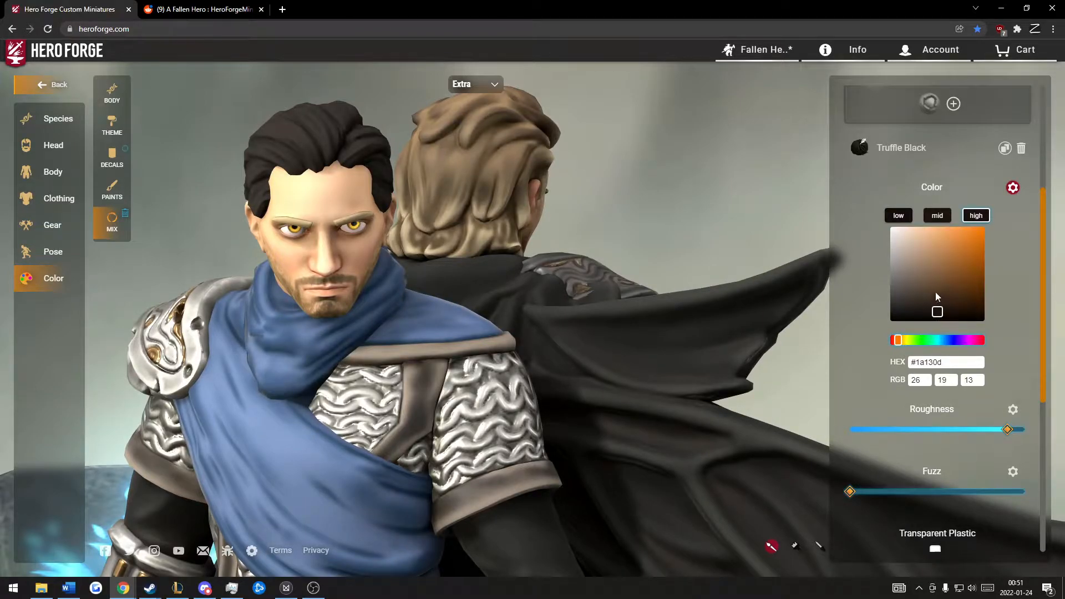
pyautogui.click(935, 293)
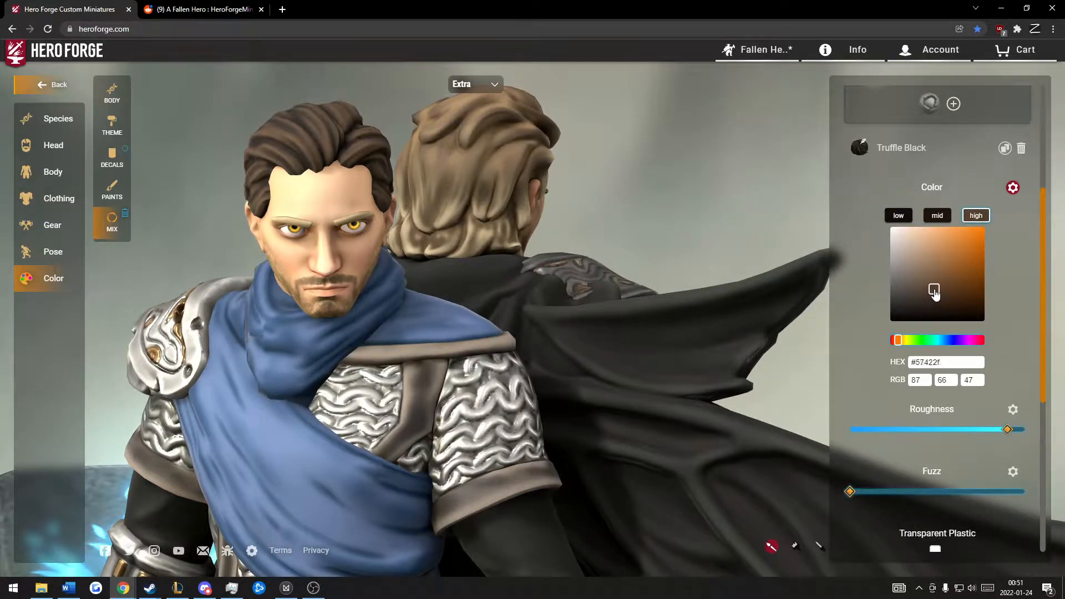
pyautogui.moveTo(611, 254); pyautogui.dragTo(283, 136)
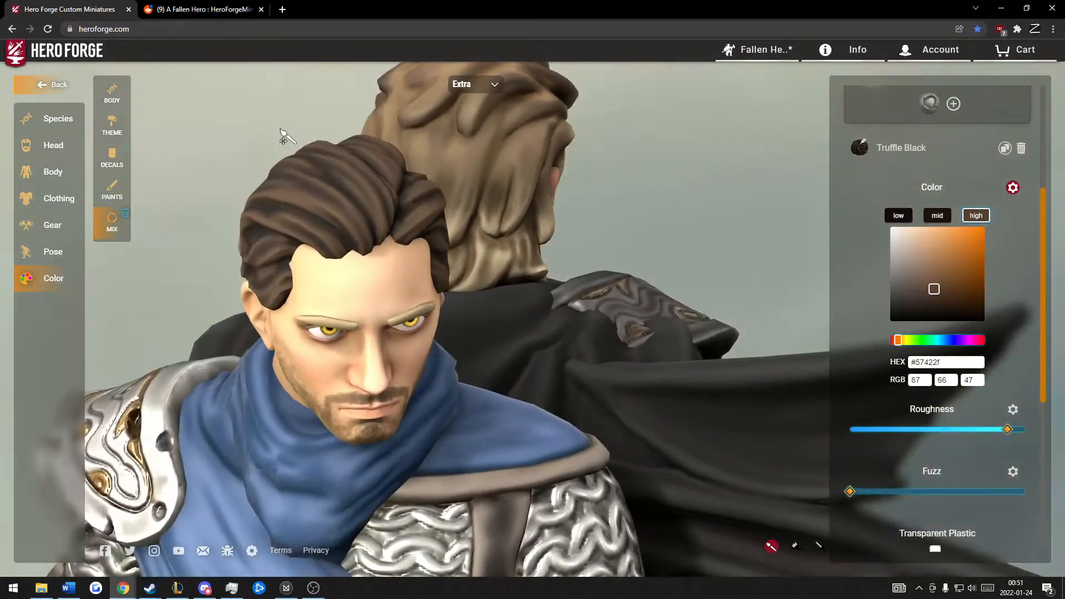
pyautogui.scroll(-3, 330, 175)
pyautogui.moveTo(710, 223); pyautogui.dragTo(674, 206)
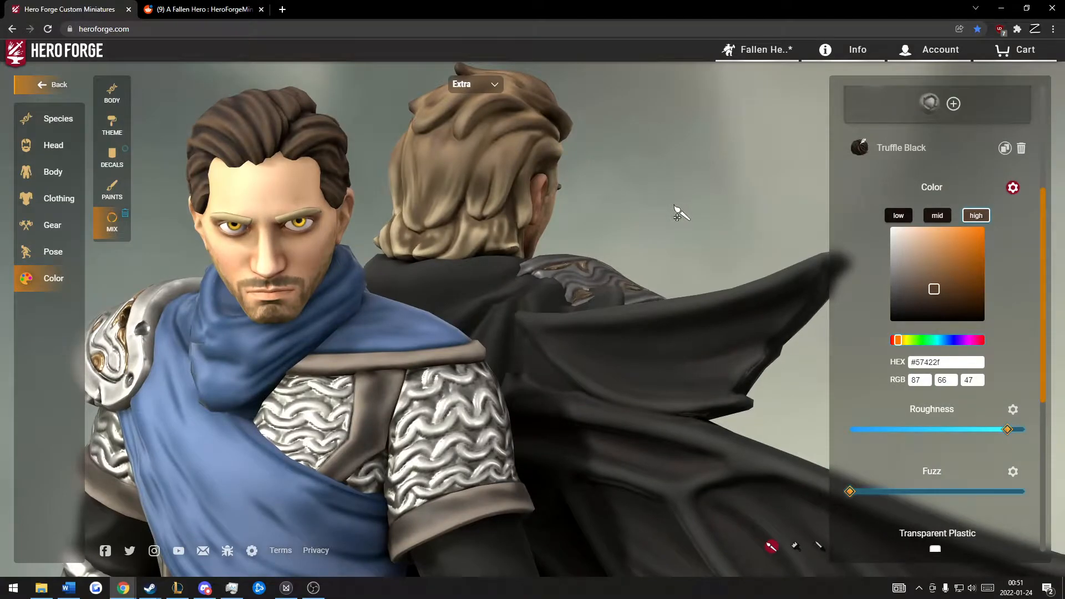
pyautogui.moveTo(678, 214)
pyautogui.mouseDown()
pyautogui.moveTo(706, 219)
pyautogui.moveTo(692, 214)
pyautogui.mouseUp()
# Step: Try a lower height for the Extra figure in its body measurements
pyautogui.click(61, 171)
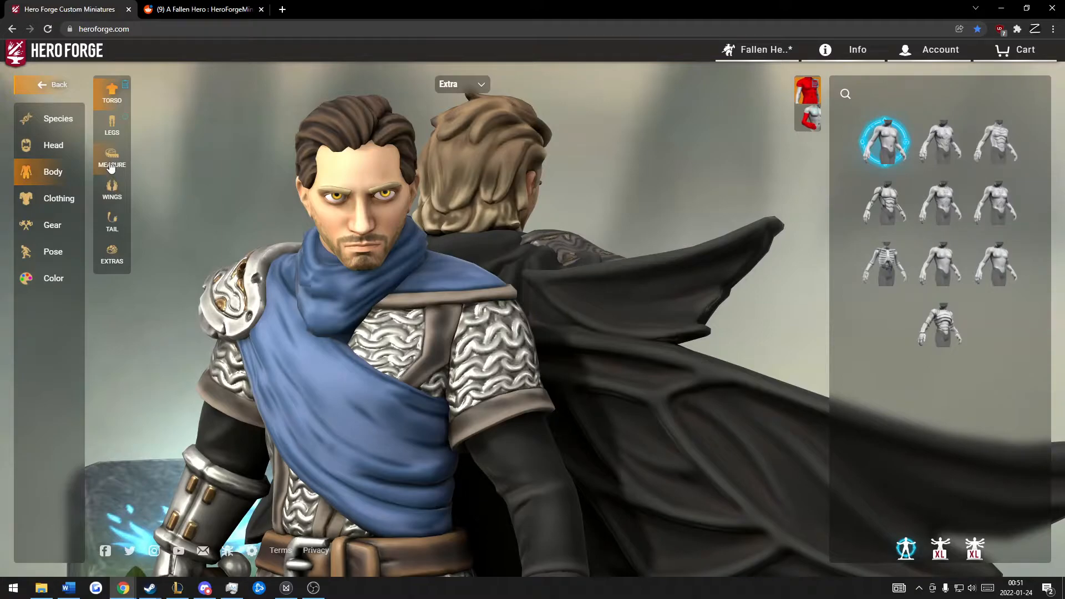
pyautogui.click(111, 160)
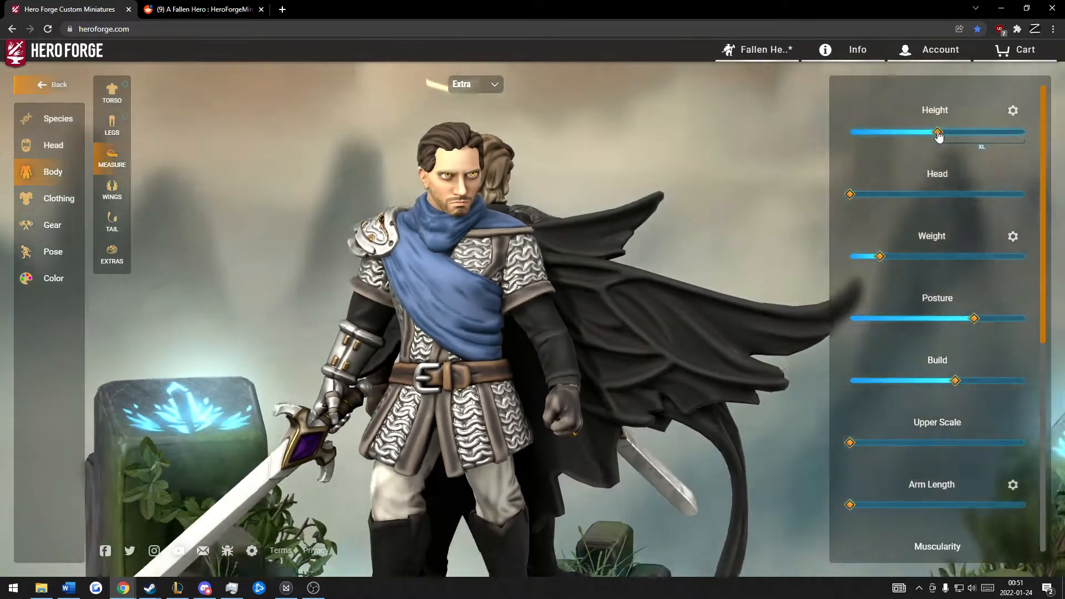
pyautogui.scroll(5, 605, 126)
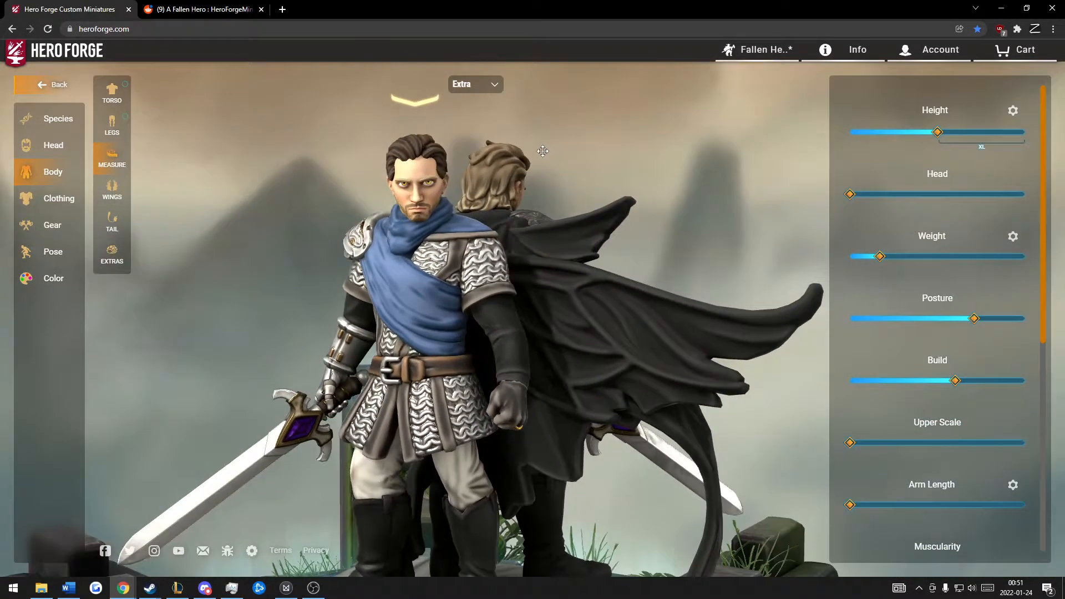
pyautogui.moveTo(543, 150); pyautogui.dragTo(571, 147)
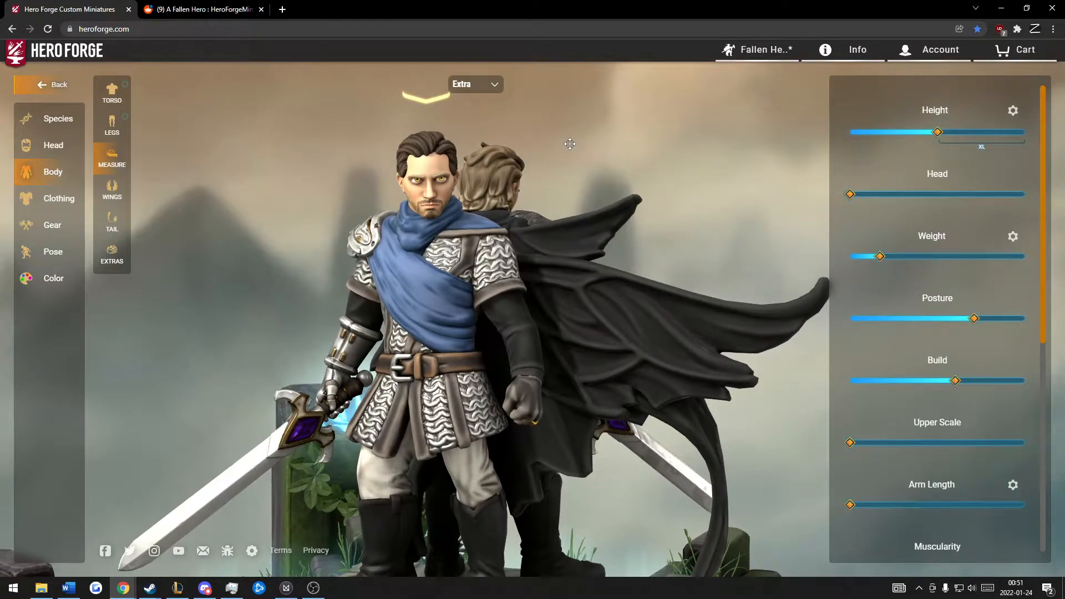
pyautogui.moveTo(613, 161); pyautogui.dragTo(636, 166)
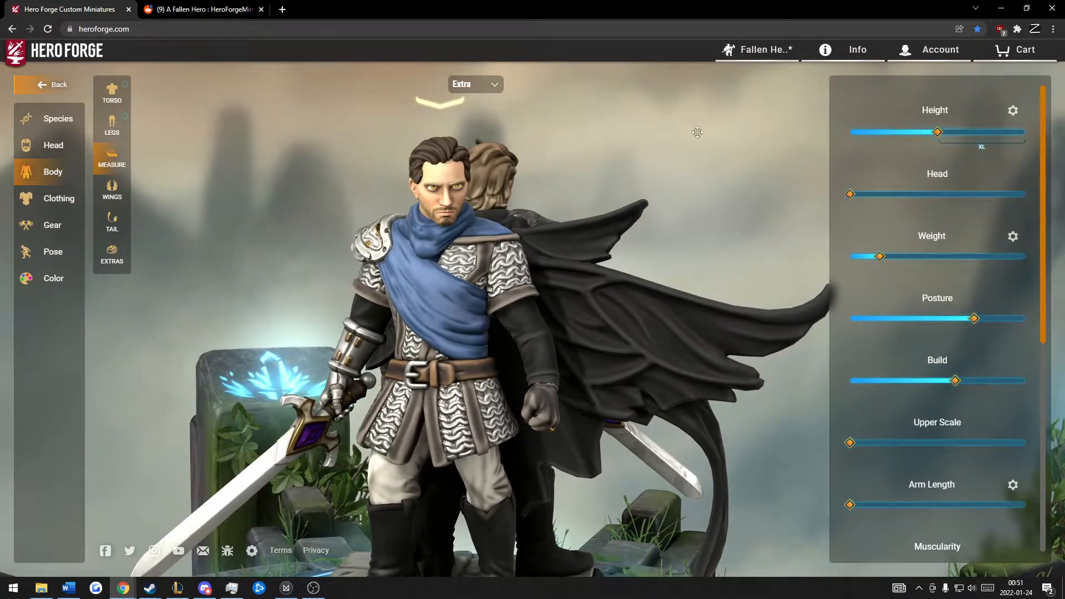
pyautogui.moveTo(749, 132); pyautogui.dragTo(611, 138)
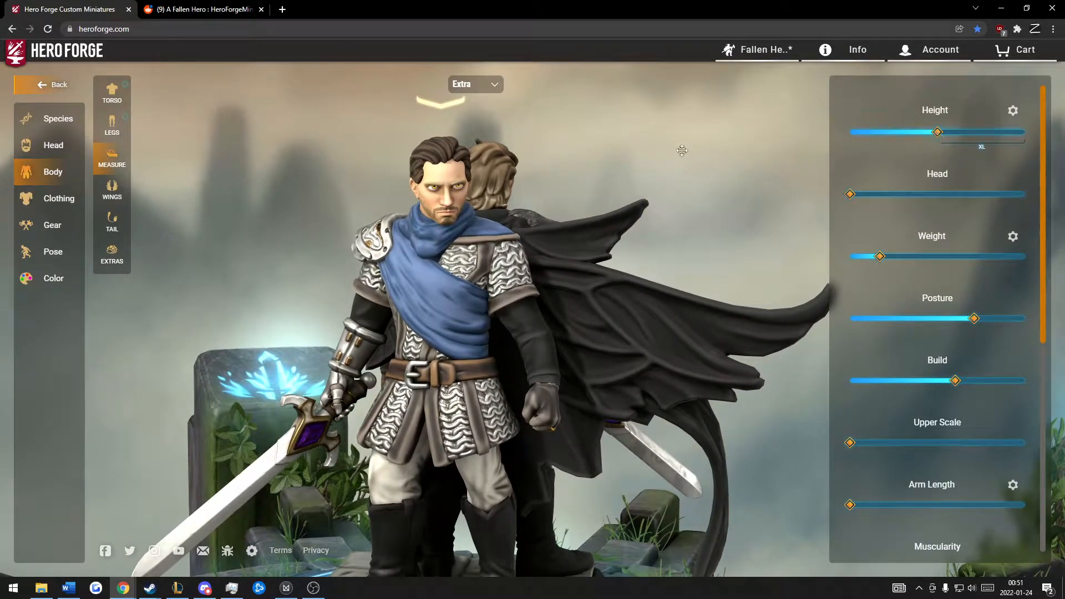
pyautogui.moveTo(682, 150); pyautogui.dragTo(677, 146)
pyautogui.moveTo(591, 194); pyautogui.dragTo(646, 171)
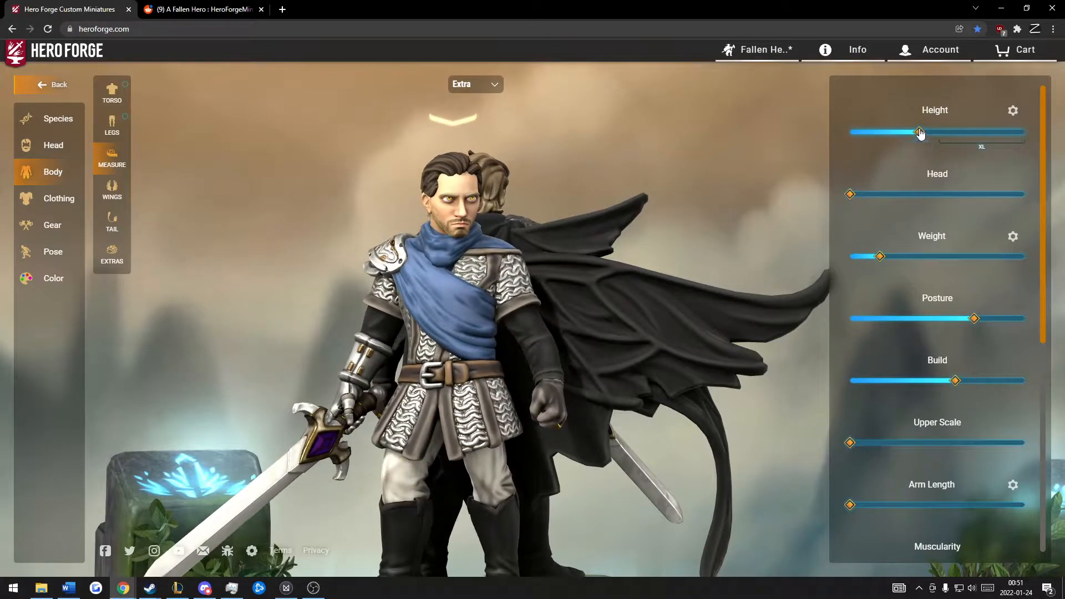
# Step: Compare the shortened Extra figure with the Main figure up close and from a distance
pyautogui.scroll(-3, 682, 164)
pyautogui.moveTo(682, 164); pyautogui.dragTo(604, 160)
pyautogui.scroll(5, 620, 157)
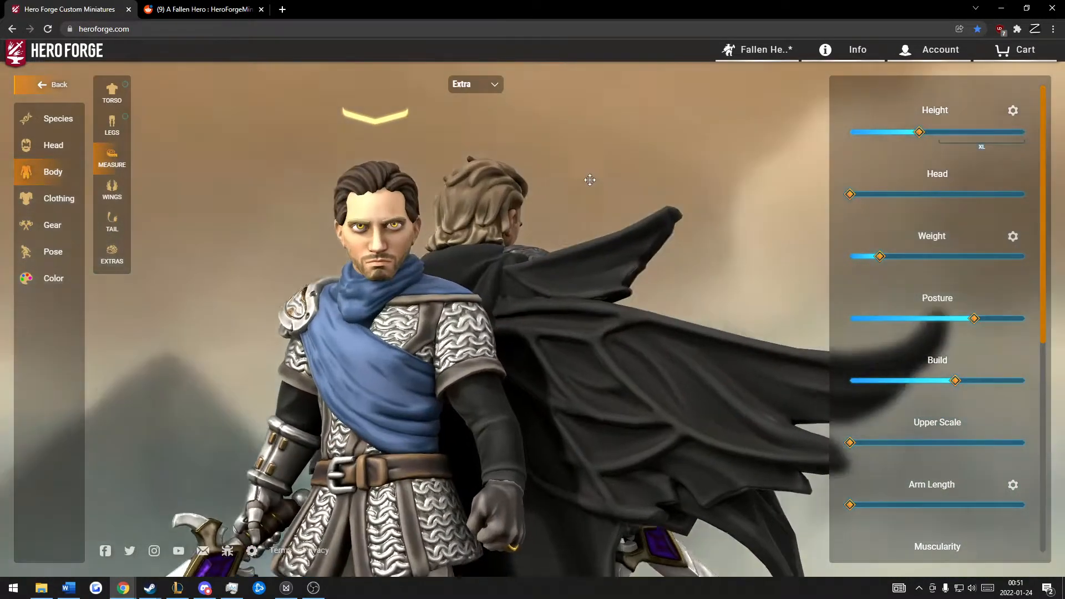
pyautogui.scroll(-3, 589, 181)
pyautogui.moveTo(488, 202); pyautogui.dragTo(502, 228)
pyautogui.scroll(-3, 475, 233)
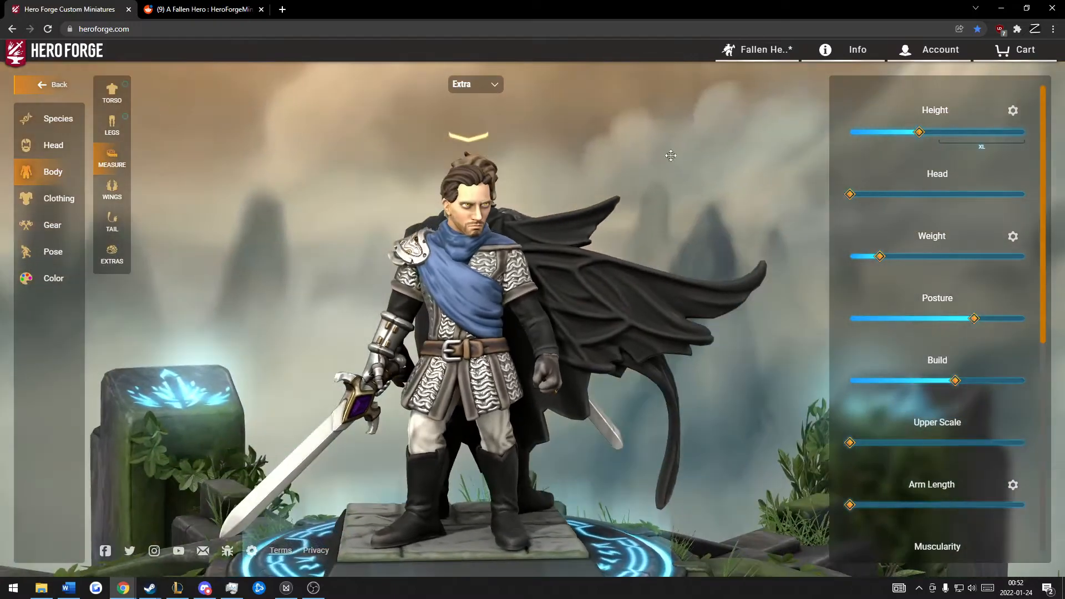
pyautogui.scroll(3, 670, 178)
pyautogui.moveTo(670, 178); pyautogui.dragTo(629, 177)
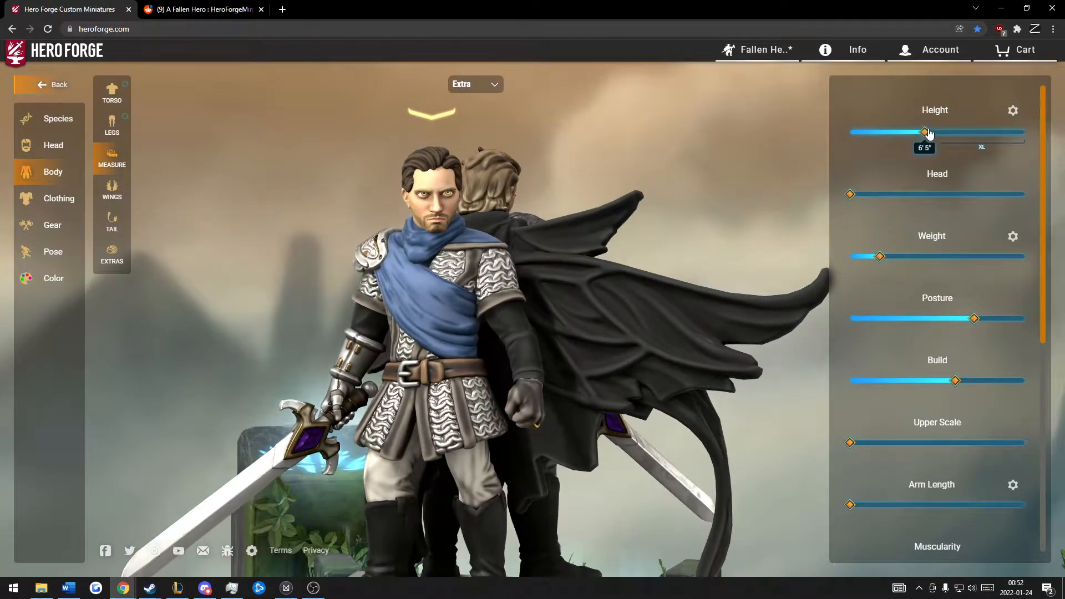
# Step: Raise the Extra figure's height to the lower edge of the XL range and compare both figures
pyautogui.moveTo(937, 132); pyautogui.dragTo(931, 134)
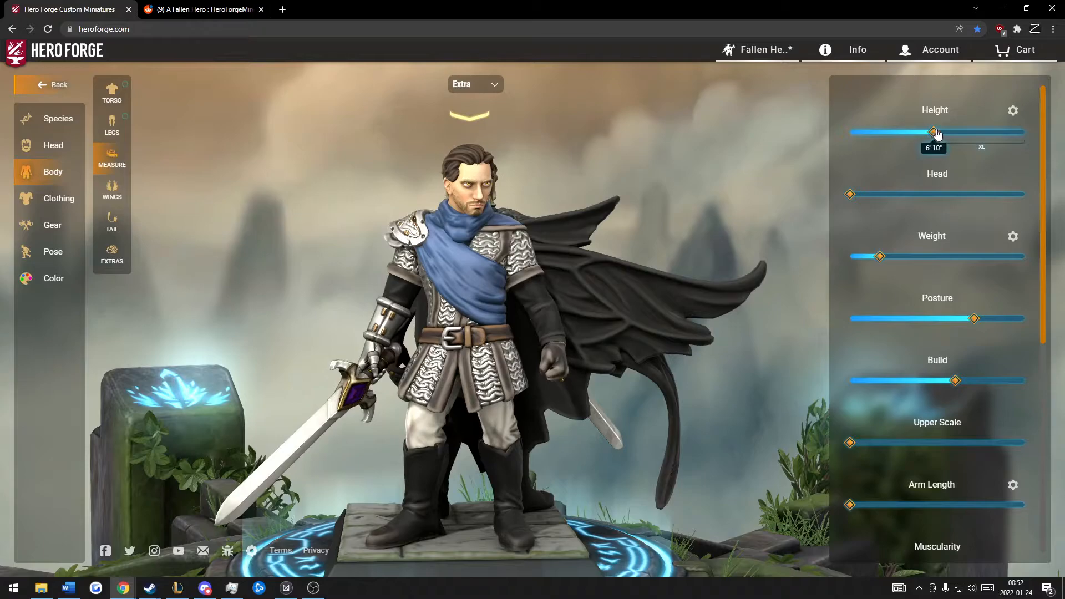
pyautogui.moveTo(692, 132); pyautogui.dragTo(611, 127)
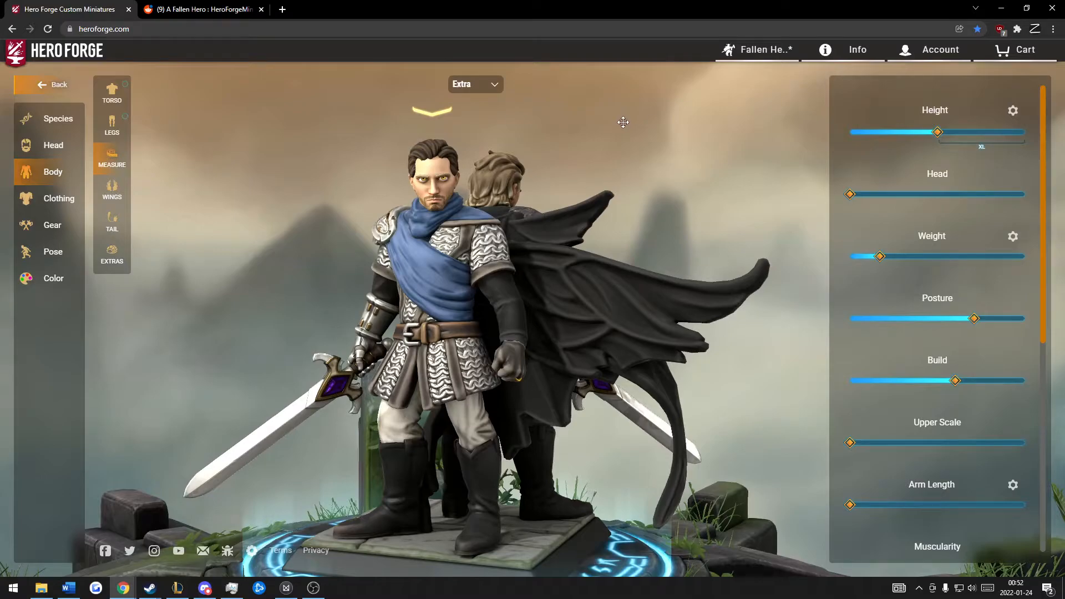
pyautogui.moveTo(605, 145); pyautogui.dragTo(587, 169)
pyautogui.scroll(2, 638, 161)
pyautogui.scroll(5, 577, 165)
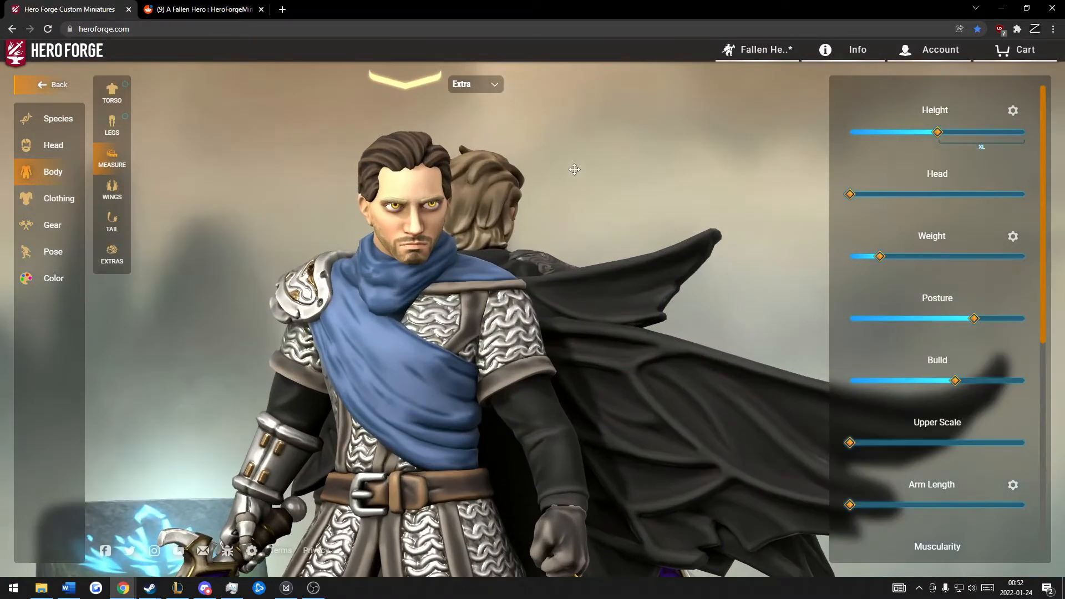
# Step: Examine the scarred Main figure's face and the Extra figure's face up close
pyautogui.moveTo(574, 169); pyautogui.dragTo(135, 169)
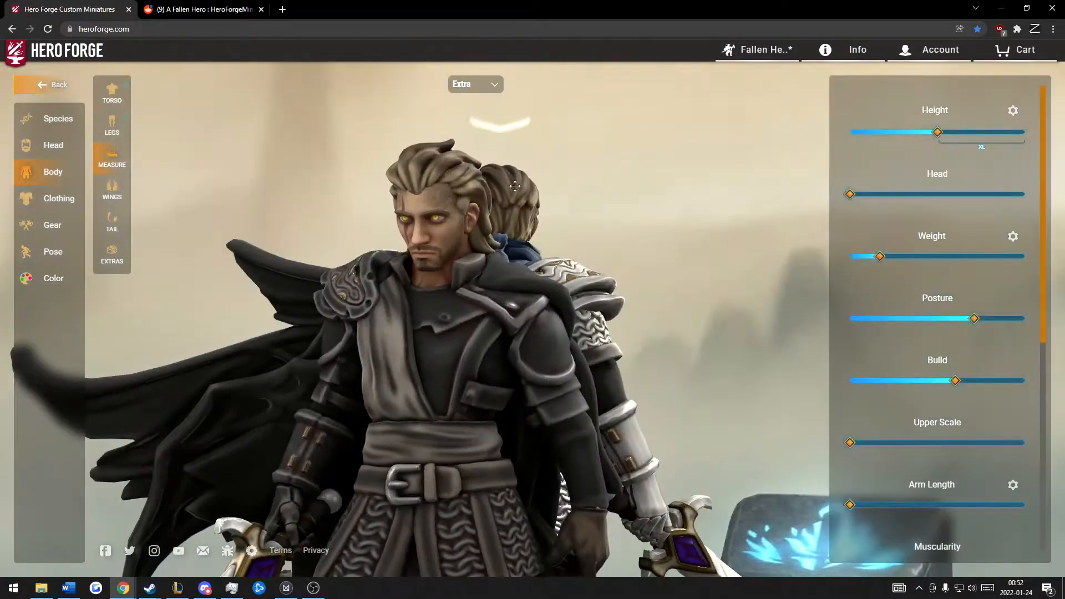
pyautogui.scroll(5, 594, 185)
pyautogui.moveTo(594, 185); pyautogui.dragTo(447, 207)
pyautogui.scroll(3, 676, 195)
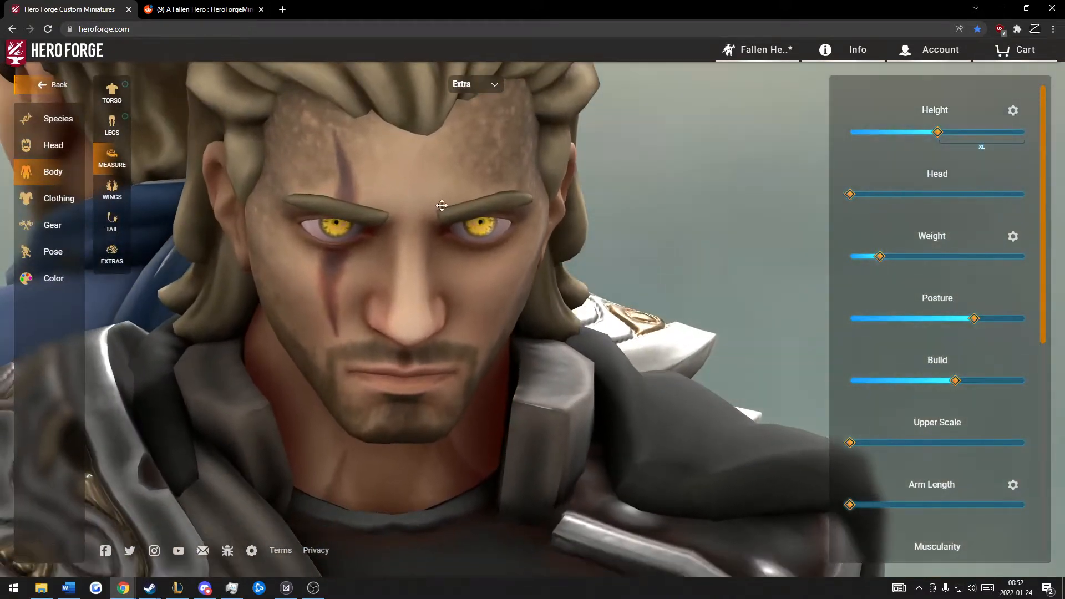
pyautogui.moveTo(592, 240); pyautogui.dragTo(532, 222)
pyautogui.moveTo(87, 285); pyautogui.dragTo(546, 176)
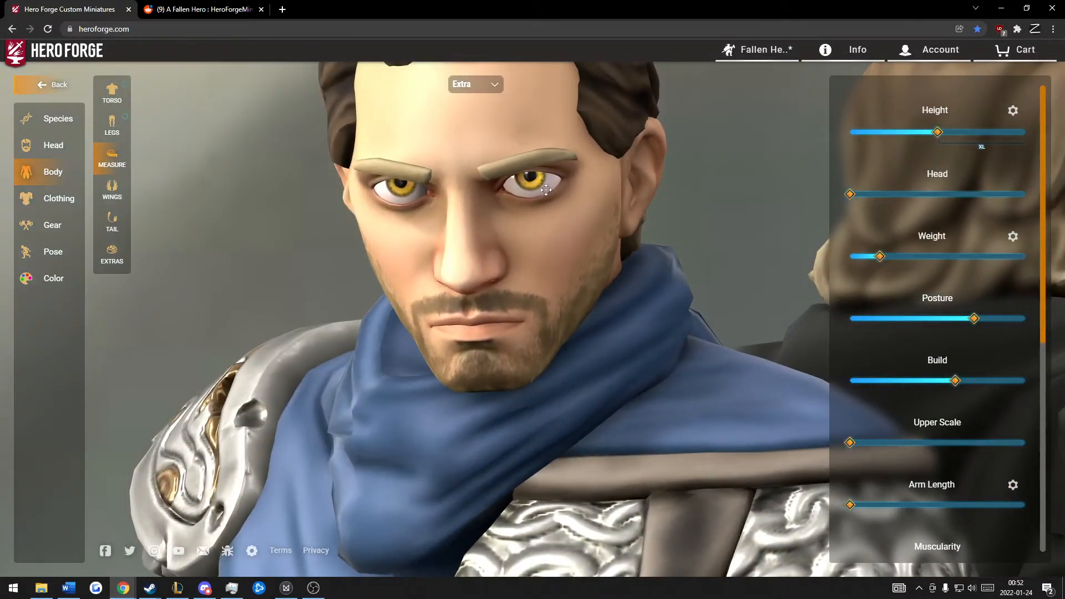
pyautogui.moveTo(648, 188); pyautogui.dragTo(678, 189)
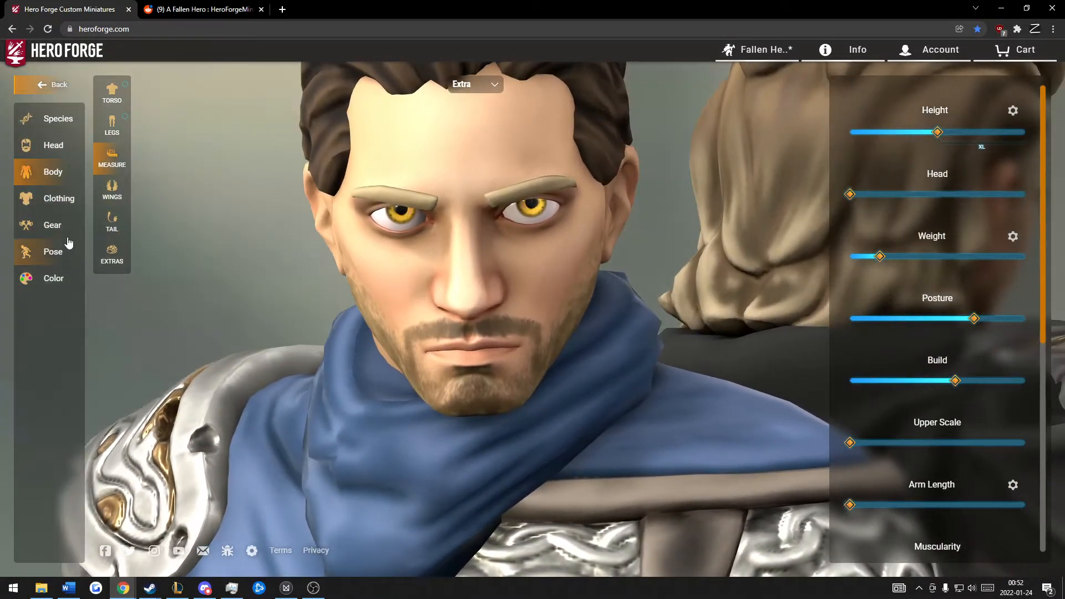
# Step: Paint the Extra figure's eyes with the first blue eye paint in the Common group and browse the remaining eye paints
pyautogui.click(58, 251)
pyautogui.click(62, 275)
pyautogui.click(116, 192)
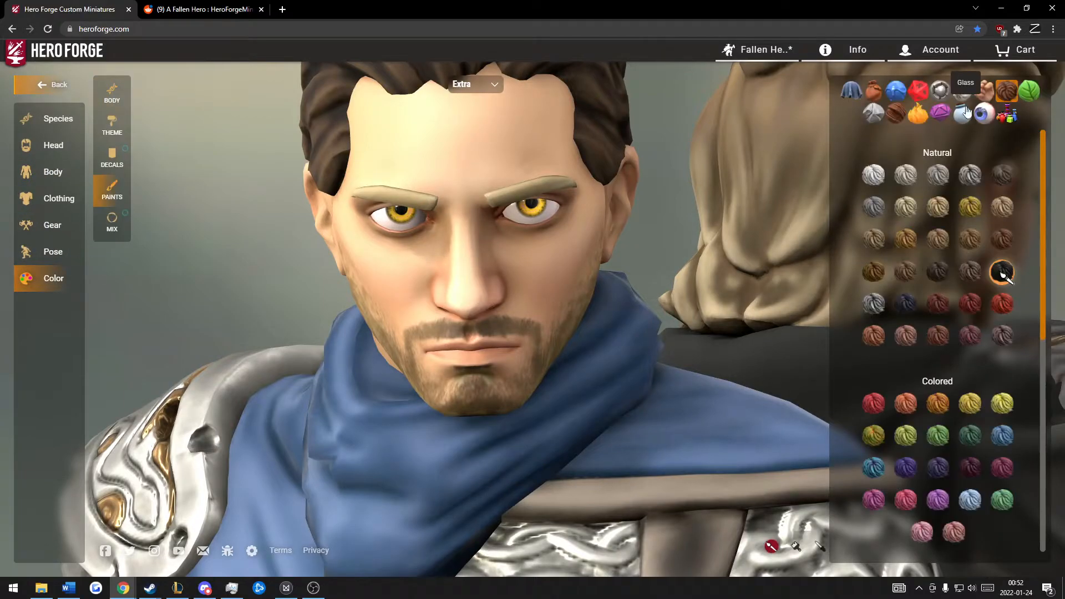
pyautogui.click(983, 114)
pyautogui.click(533, 209)
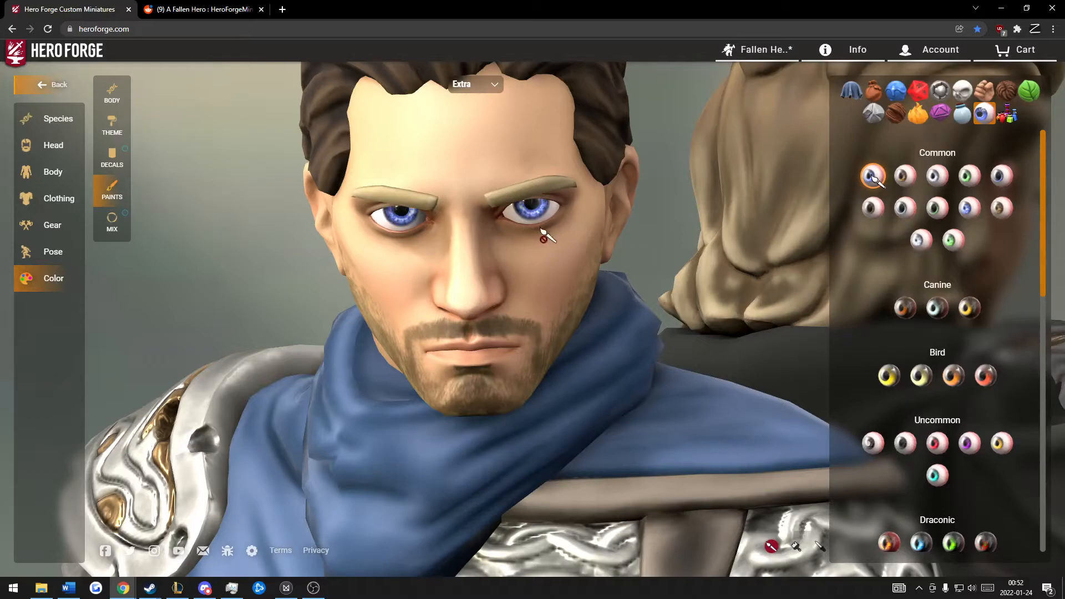
pyautogui.scroll(-3, 924, 279)
pyautogui.scroll(-5, 923, 277)
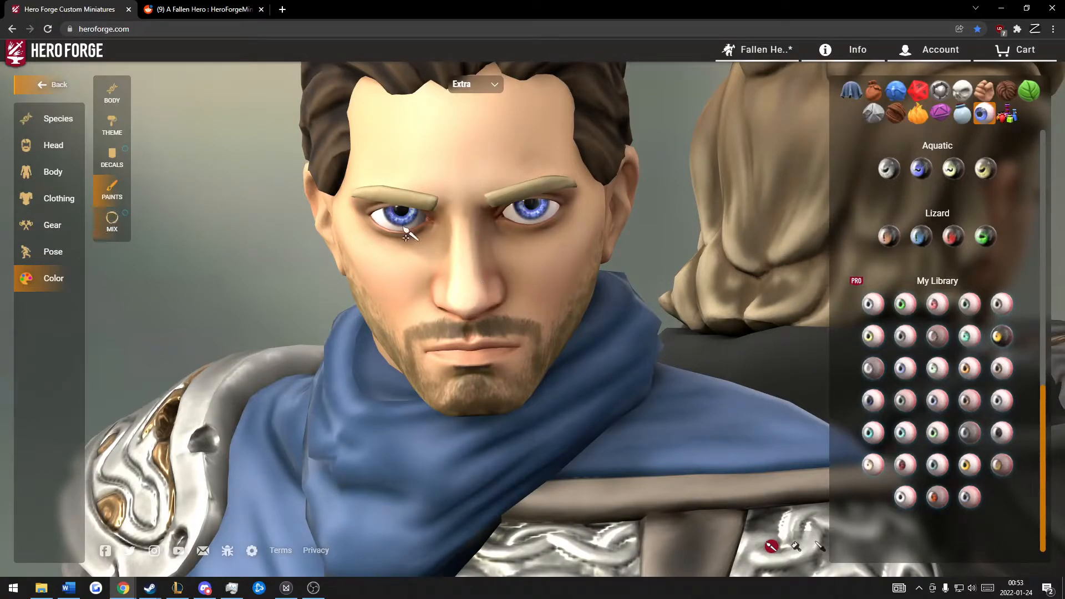
# Step: Reduce the iris size of the blue eye paint in the paint mixes and check the eyes
pyautogui.click(111, 220)
pyautogui.scroll(-4, 1016, 389)
pyautogui.scroll(-6, 965, 438)
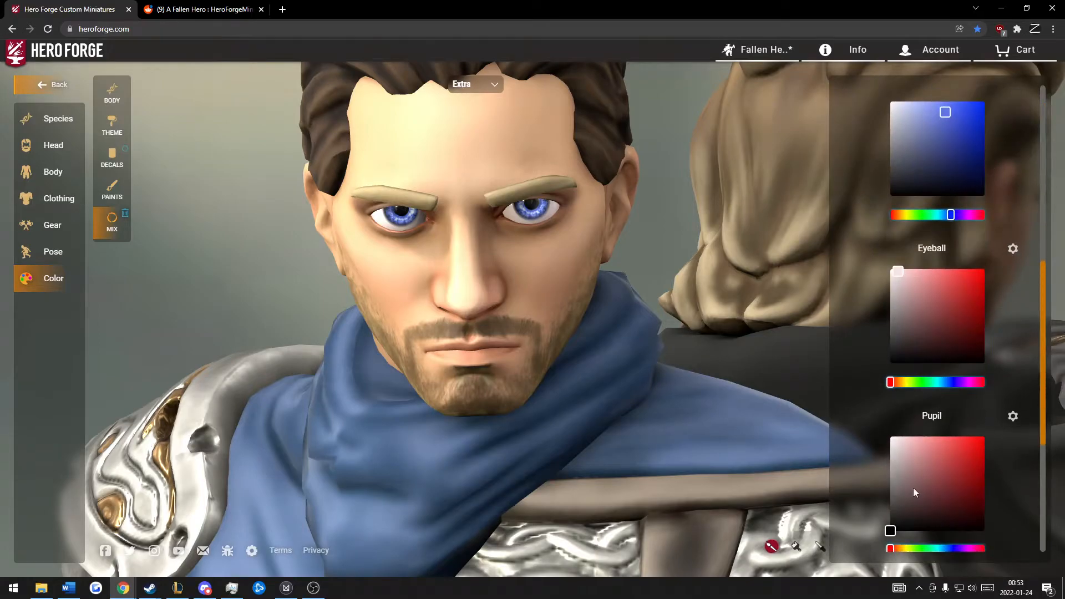
pyautogui.moveTo(912, 439); pyautogui.dragTo(901, 439)
pyautogui.moveTo(655, 272); pyautogui.dragTo(680, 247)
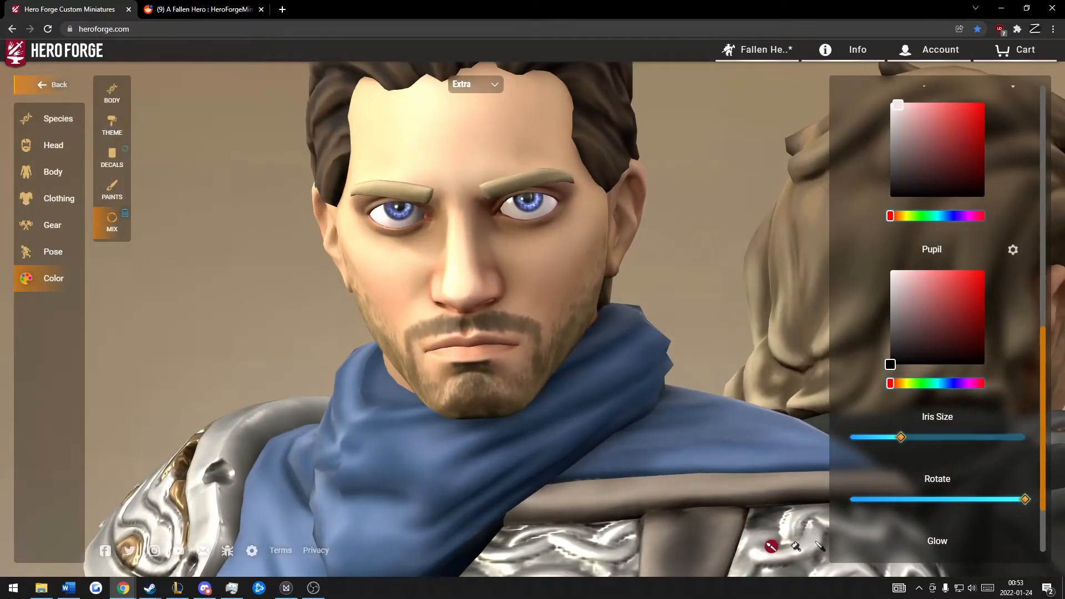
pyautogui.scroll(-6, 386, 393)
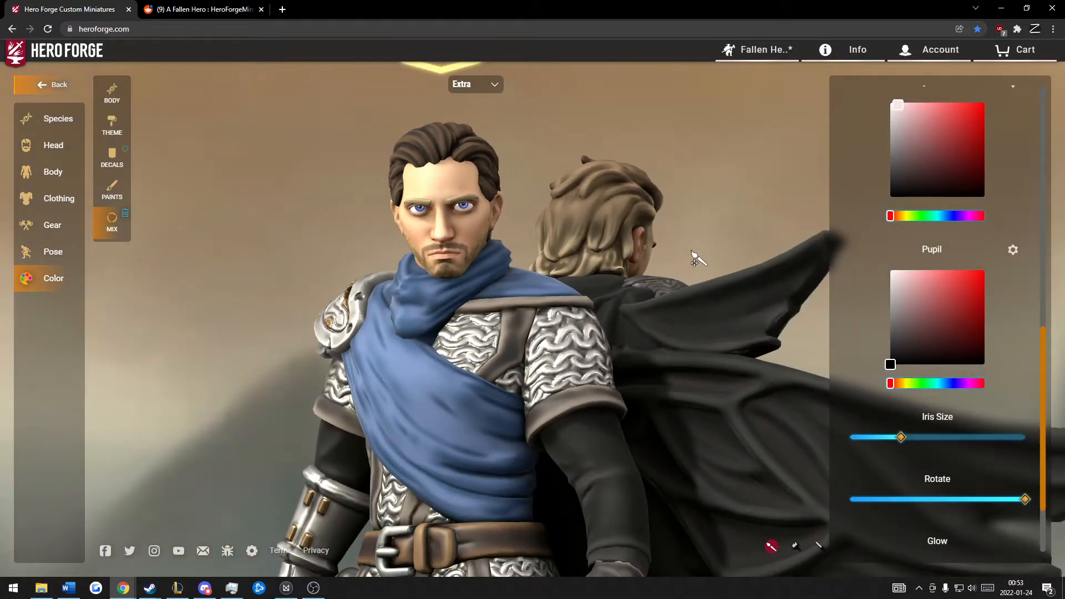
# Step: Open the Extra figure's body poses and examine both back-to-back figures from the front and sides
pyautogui.moveTo(693, 255); pyautogui.dragTo(355, 261)
pyautogui.scroll(-5, 673, 280)
pyautogui.moveTo(551, 258); pyautogui.dragTo(665, 282)
pyautogui.click(65, 254)
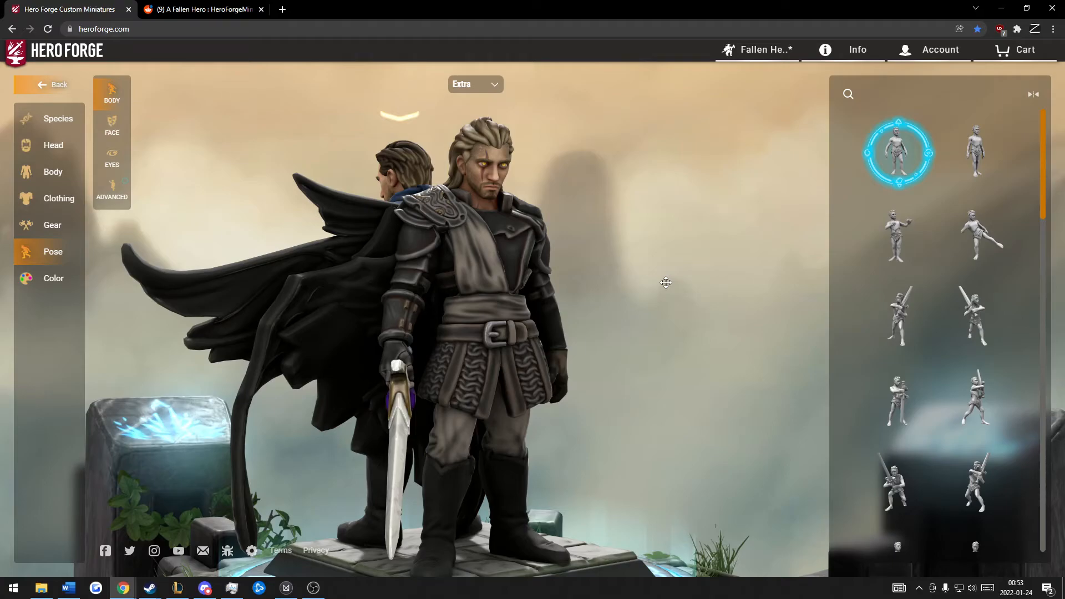
pyautogui.moveTo(666, 283); pyautogui.dragTo(411, 341)
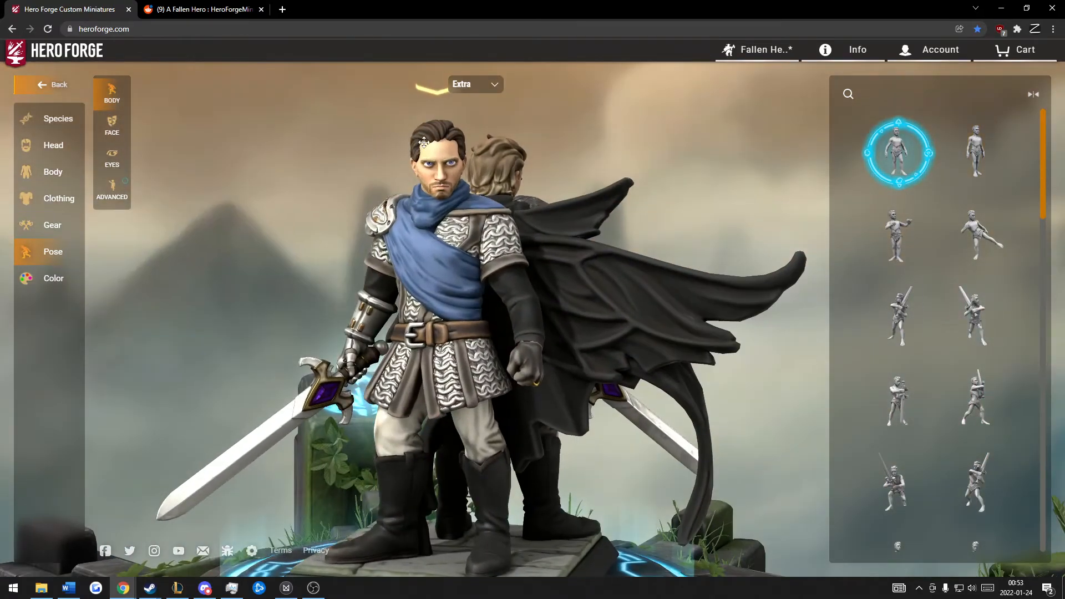
pyautogui.moveTo(686, 190); pyautogui.dragTo(613, 187)
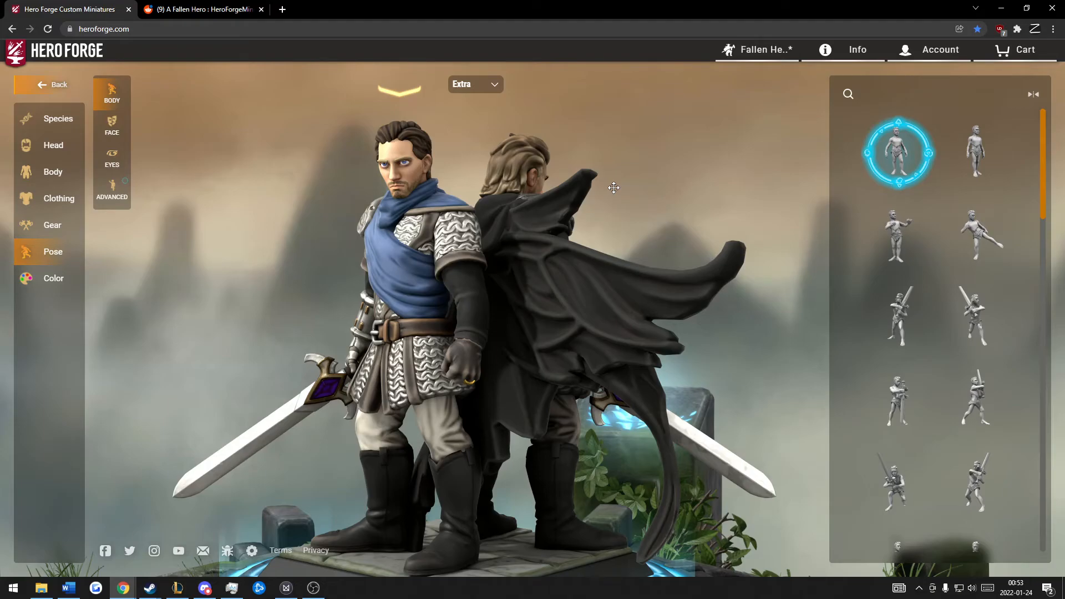
pyautogui.moveTo(606, 194); pyautogui.dragTo(410, 230)
pyautogui.moveTo(615, 239); pyautogui.dragTo(646, 248)
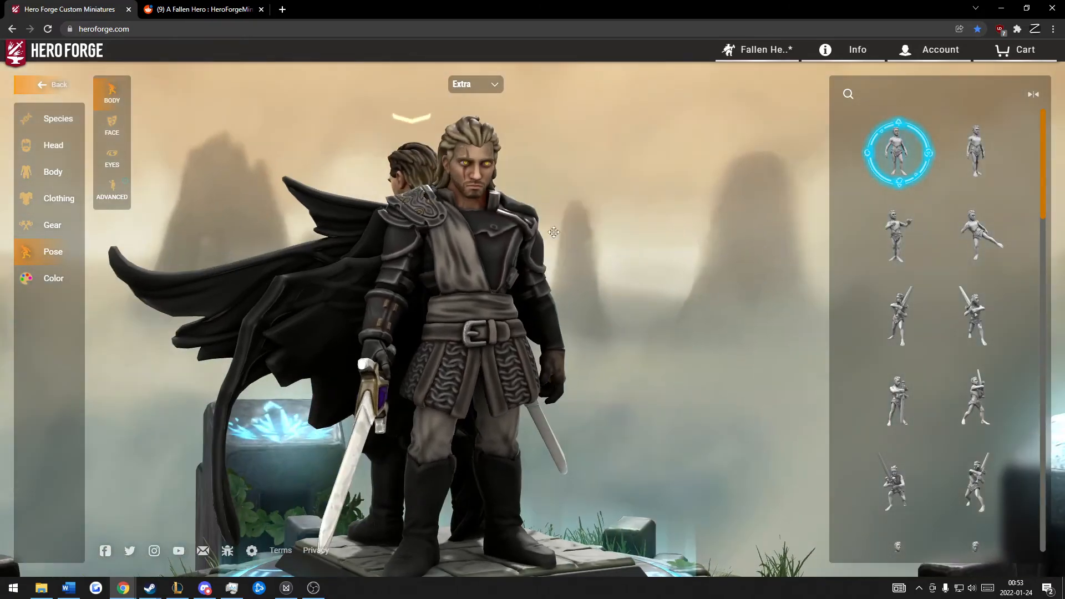
pyautogui.moveTo(479, 251); pyautogui.dragTo(530, 222)
pyautogui.moveTo(456, 267); pyautogui.dragTo(628, 267)
pyautogui.scroll(3, 414, 237)
pyautogui.moveTo(414, 237); pyautogui.dragTo(358, 245)
pyautogui.moveTo(676, 219); pyautogui.dragTo(506, 237)
# Step: Switch editing to the Main figure and view both figures together
pyautogui.click(476, 84)
pyautogui.click(462, 103)
pyautogui.moveTo(450, 199); pyautogui.dragTo(654, 229)
pyautogui.scroll(-2, 477, 189)
pyautogui.moveTo(589, 226); pyautogui.dragTo(589, 232)
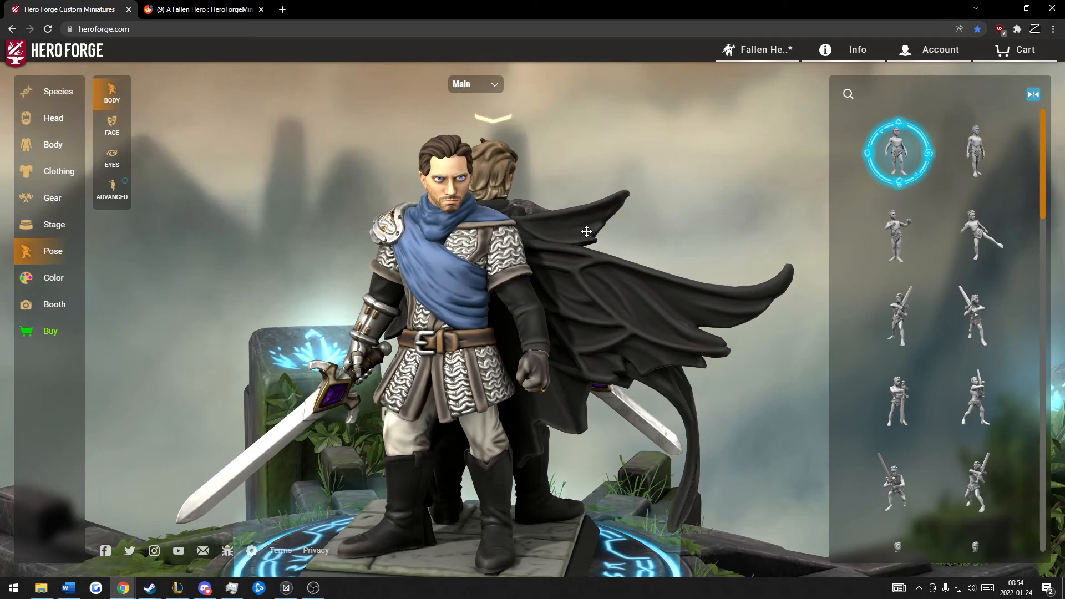